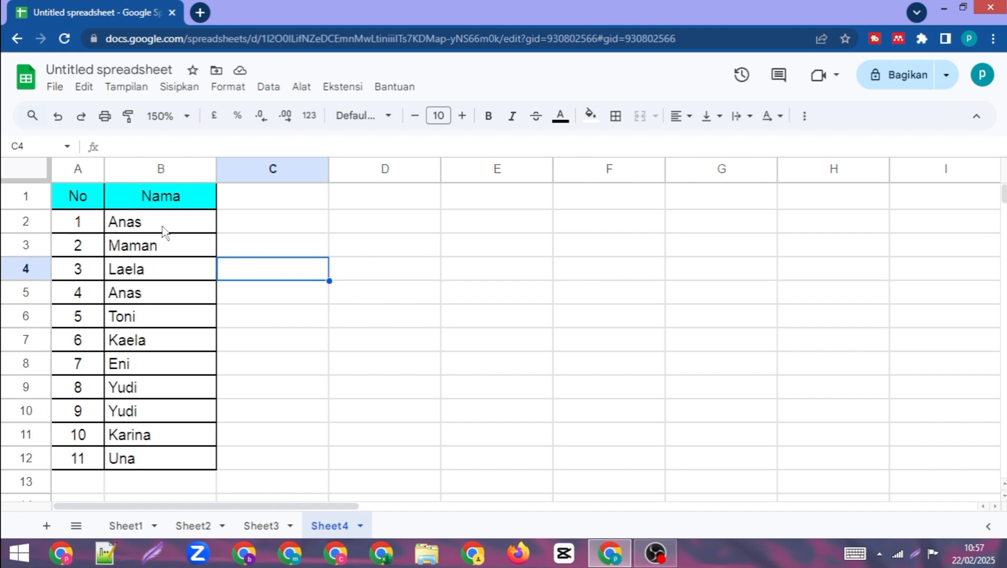
Step: Remove duplicate entries from B2:B12 with only column B analysed and no header row, and undo the removal
click(164, 251)
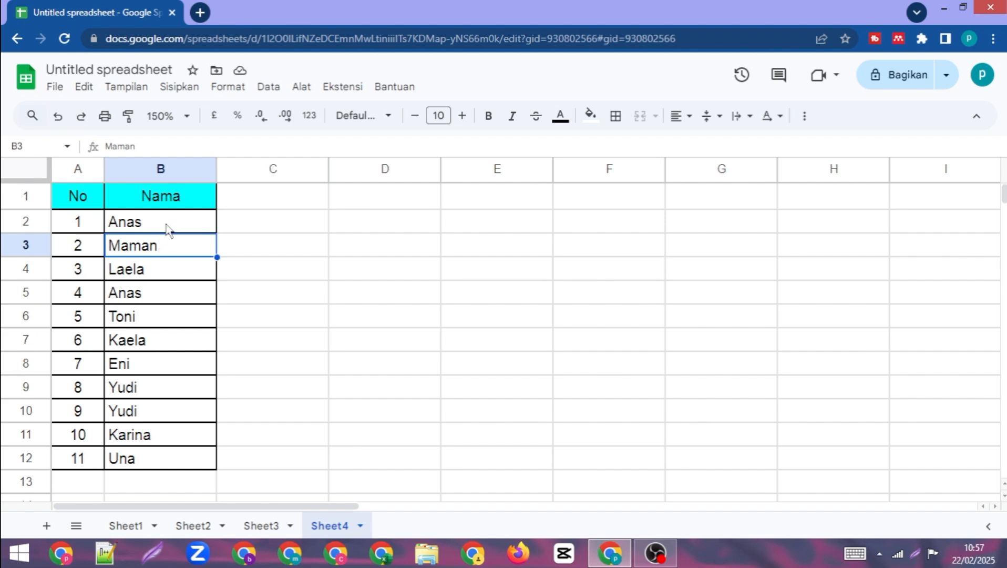
drag(168, 230, 180, 461)
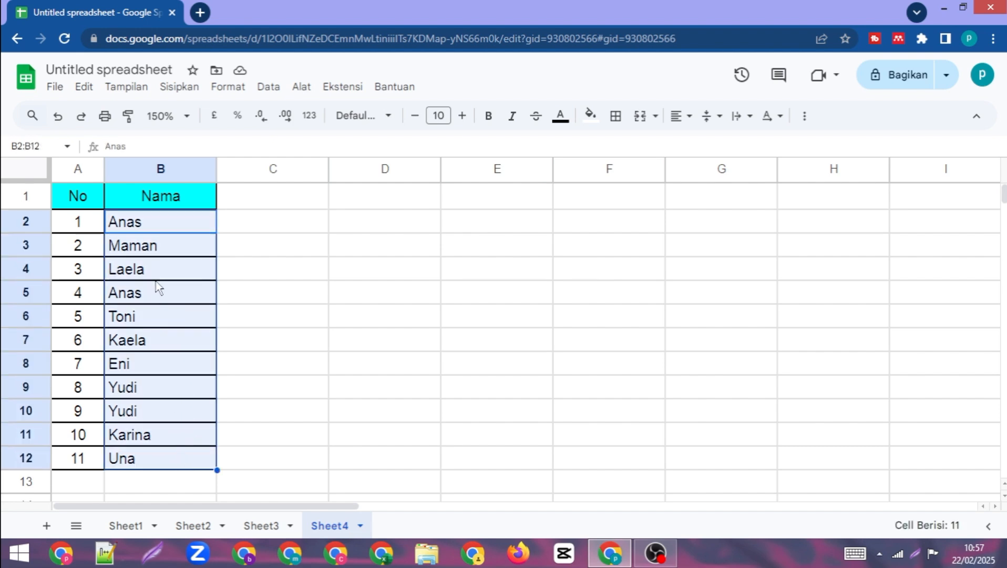
click(270, 88)
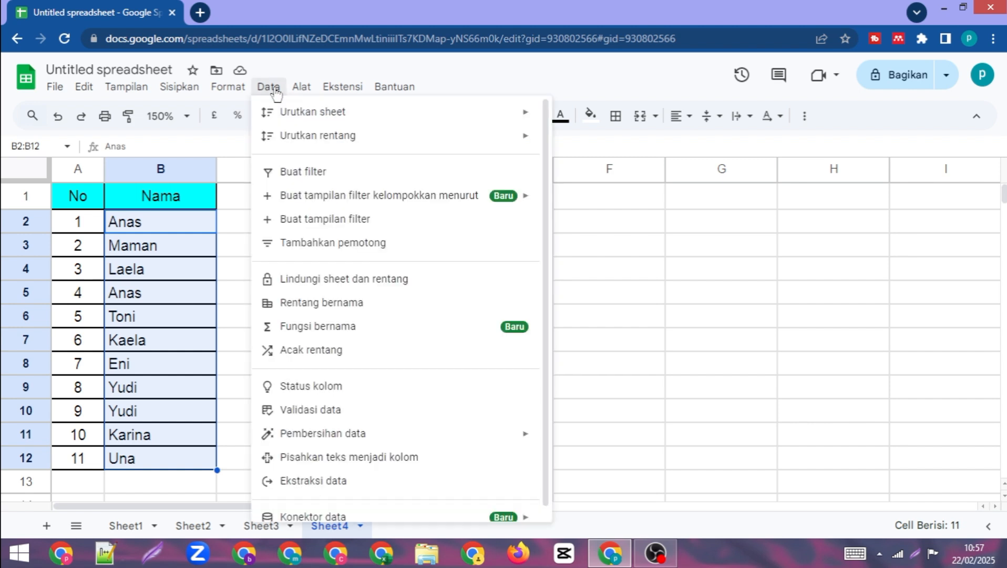
mouse_move(416, 441)
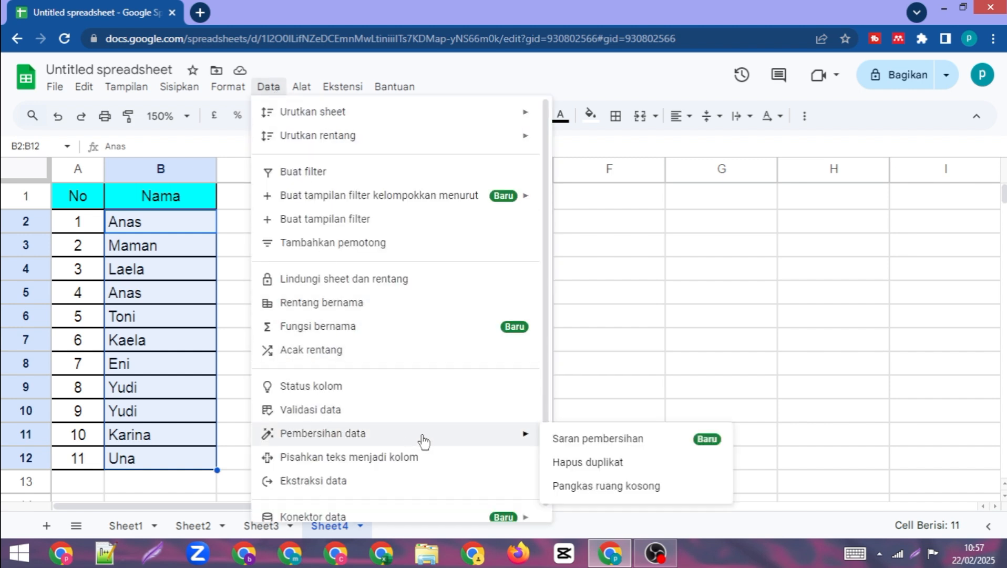
click(587, 463)
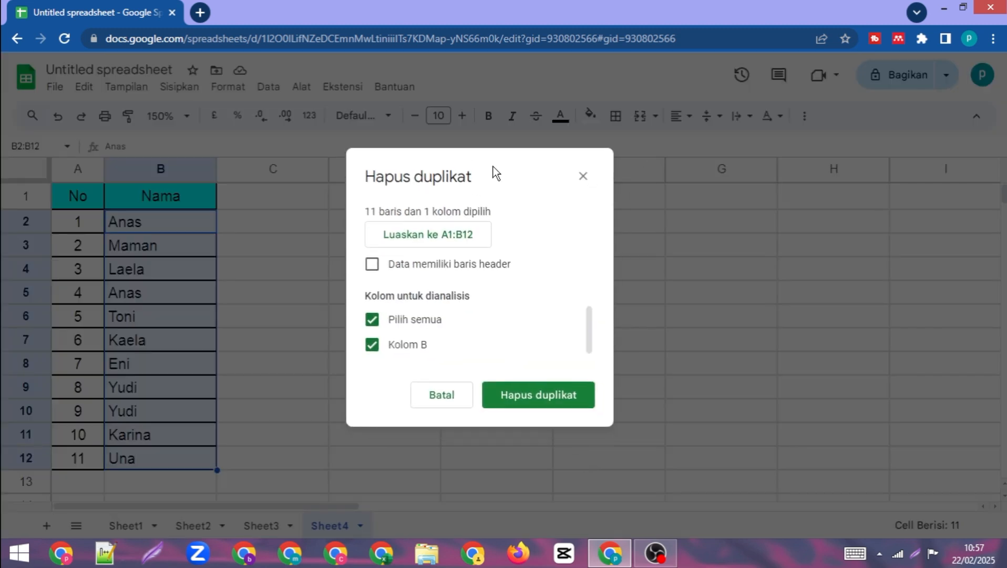
drag(494, 173, 461, 135)
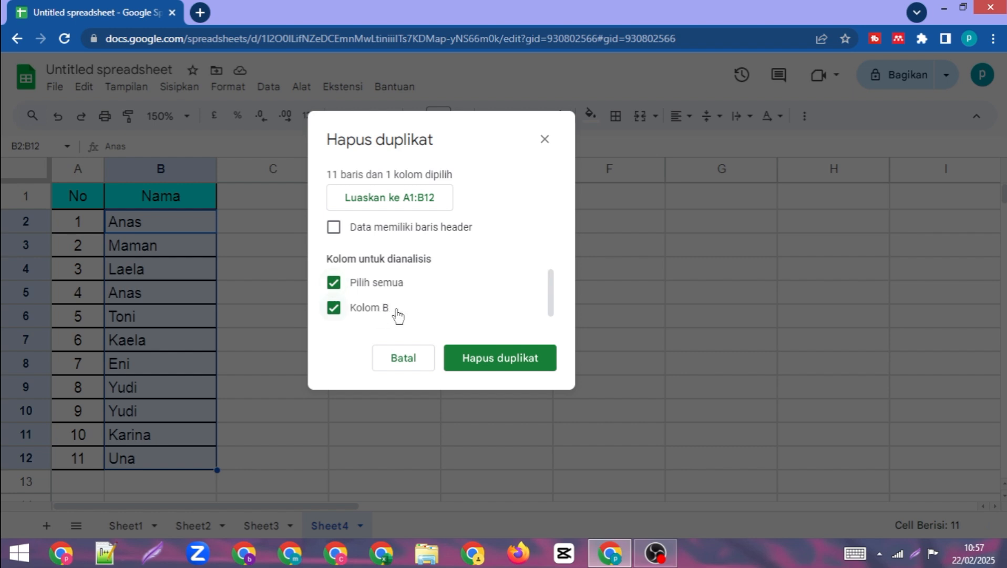
click(506, 362)
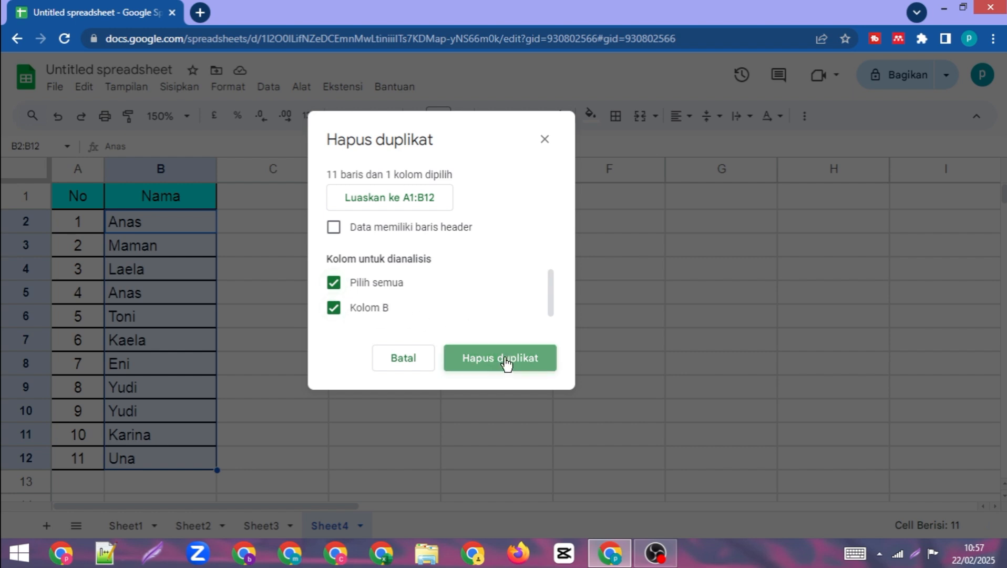
click(686, 359)
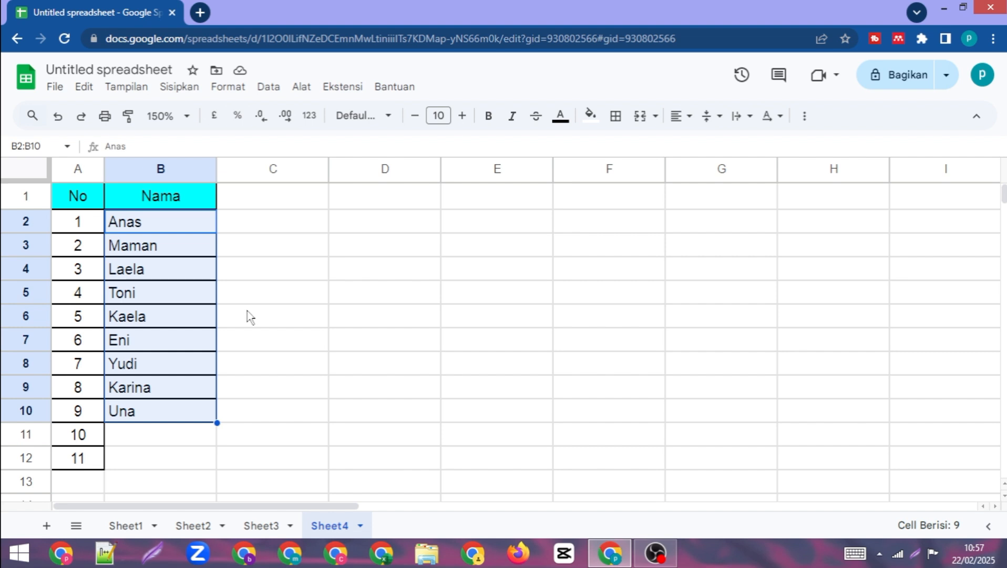
key(ctrl+z)
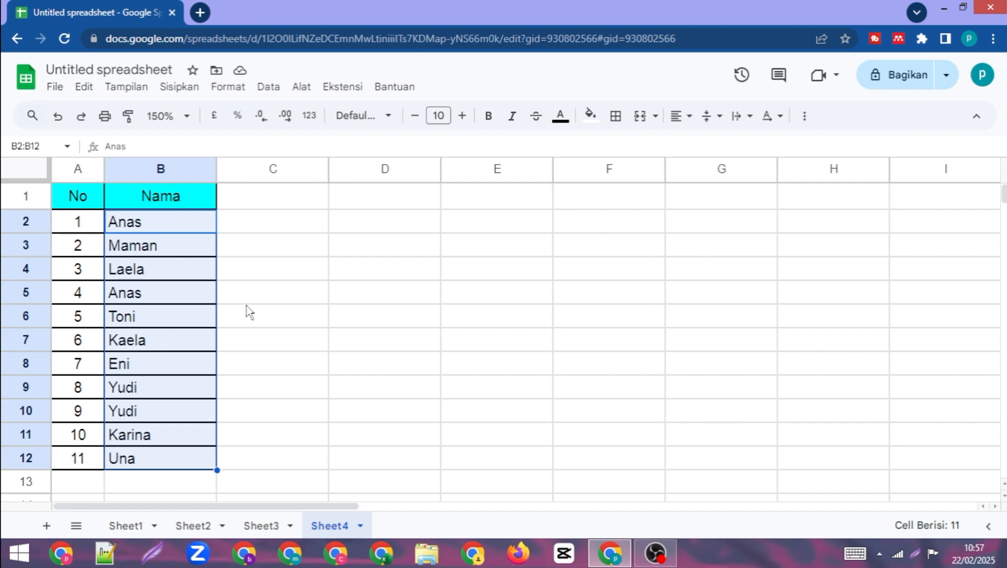
Step: Create a conditional formatting rule for B2:B12 with the condition "Formula khususnya adalah"
click(250, 315)
drag(194, 223, 196, 454)
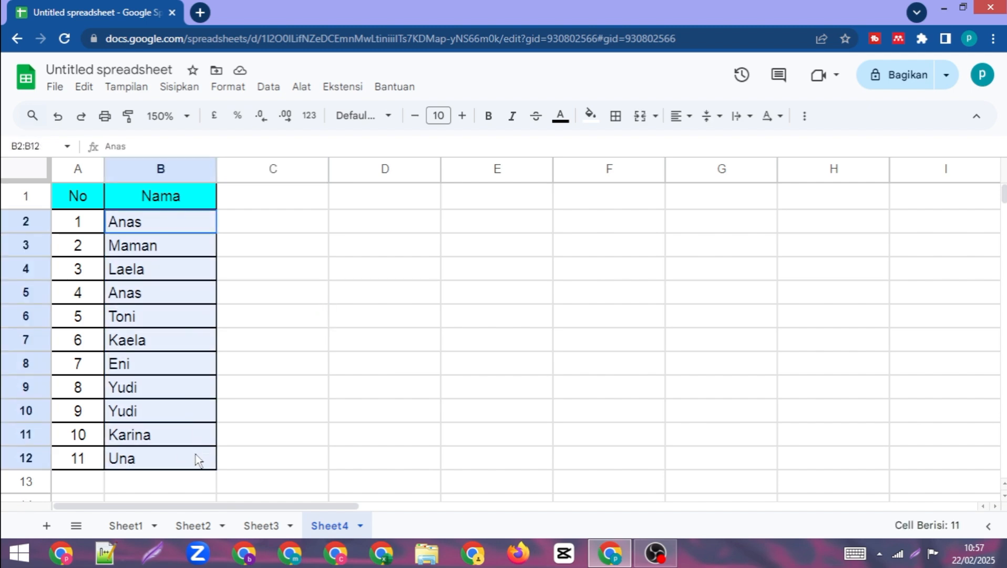
click(225, 88)
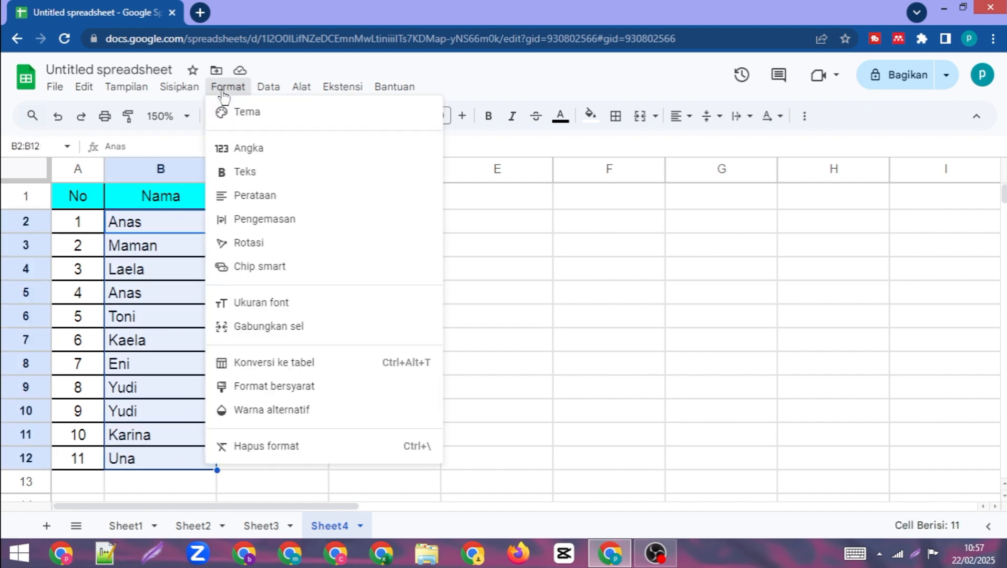
click(303, 389)
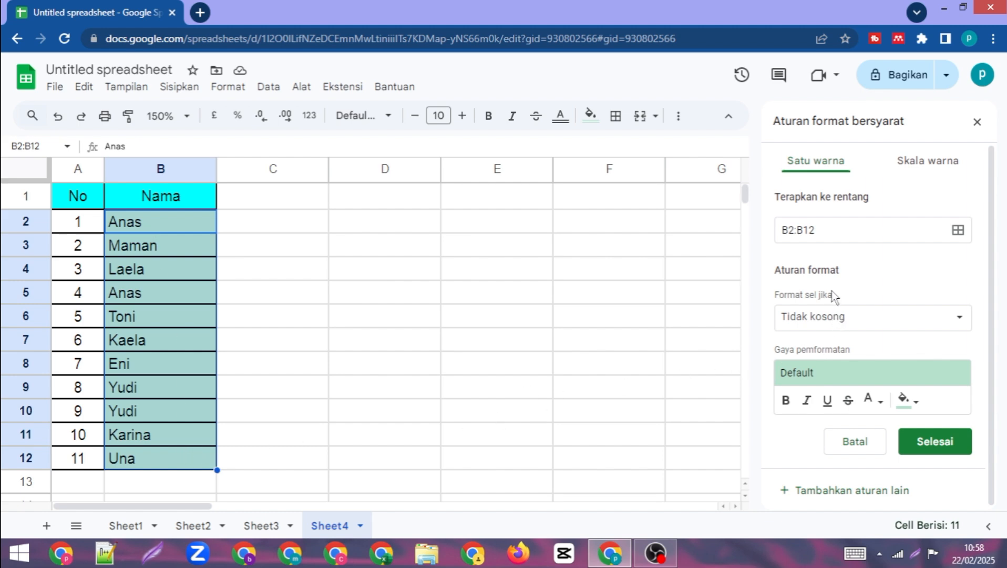
click(830, 318)
scroll(834, 336, down, 5)
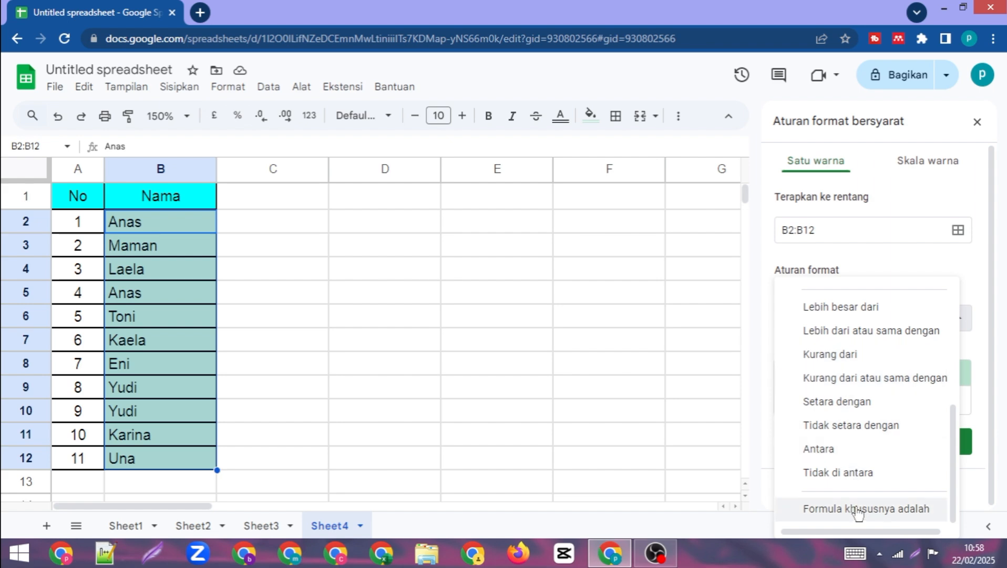
click(859, 509)
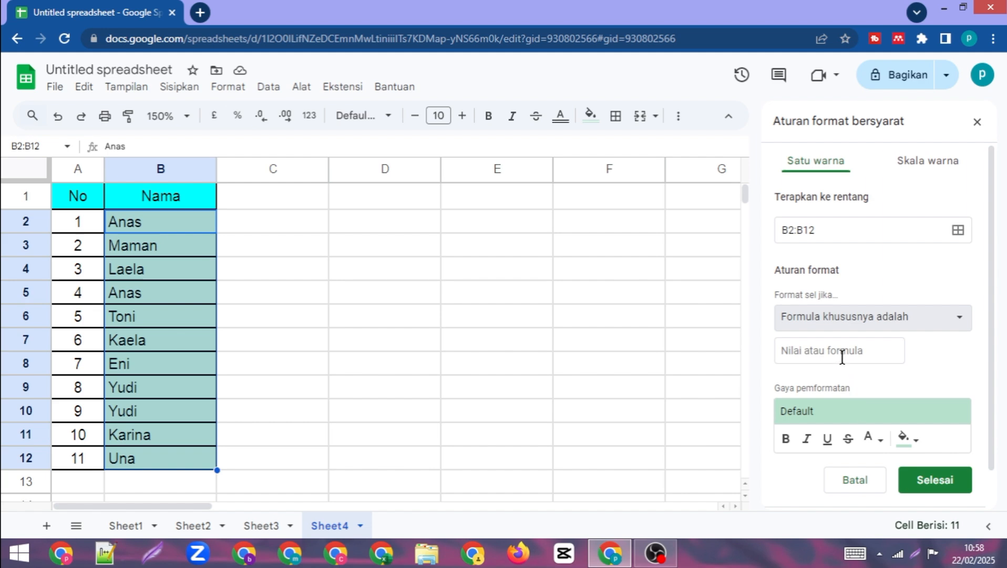
Step: Begin the rule's custom formula with =countif(B:B, so that it counts over all of column B
click(831, 350)
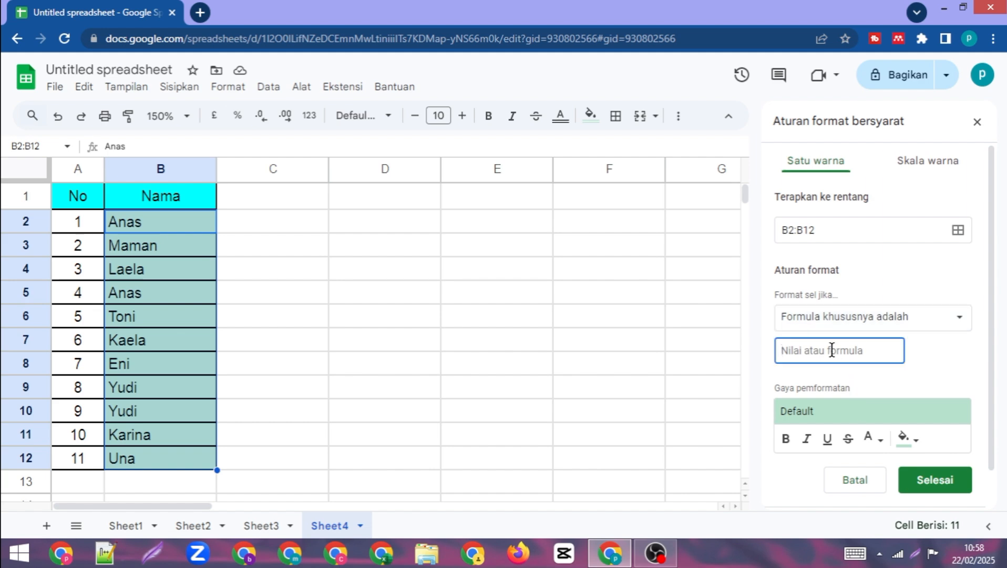
text(=countif)
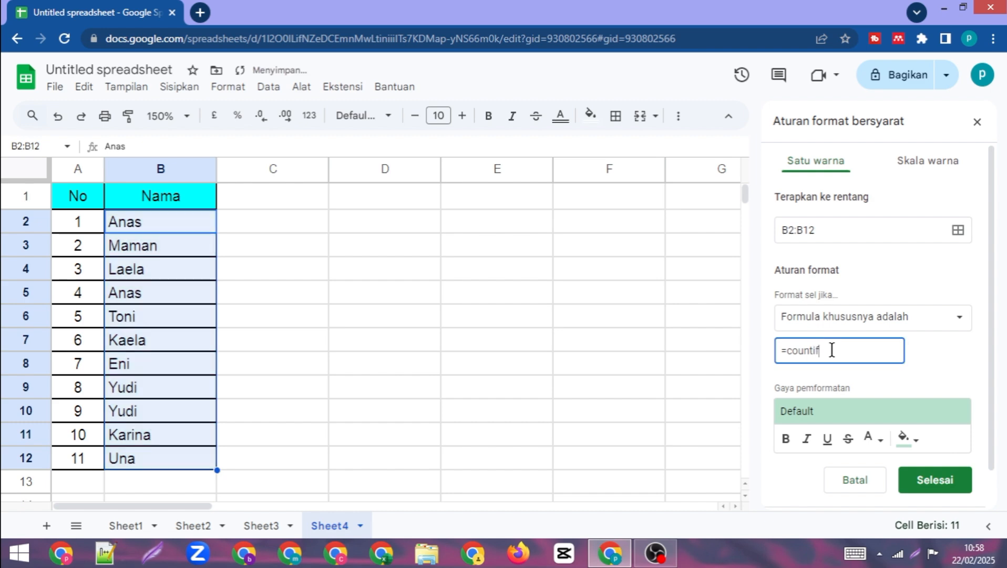
text(()
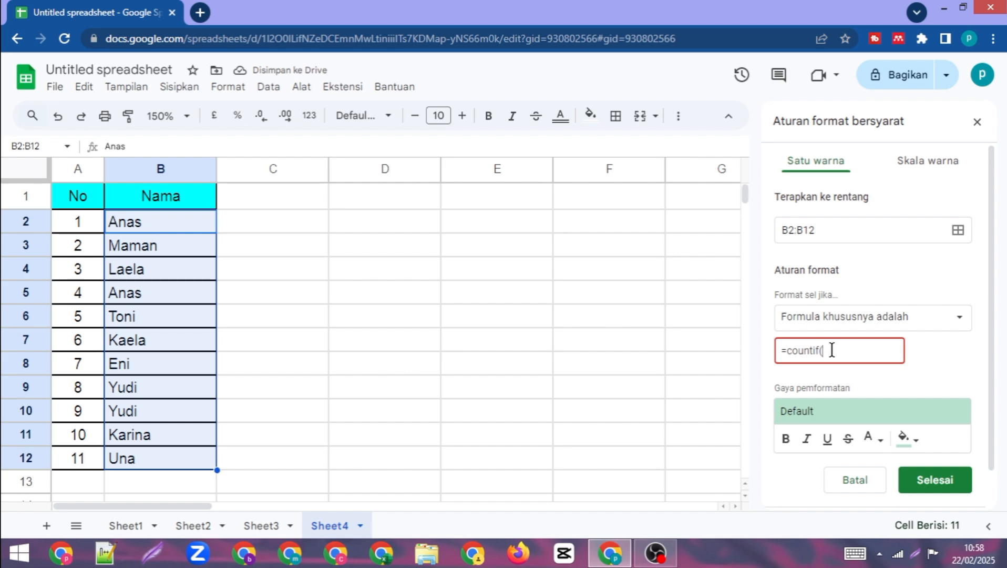
text(B:)
text(B)
text(,)
click(464, 225)
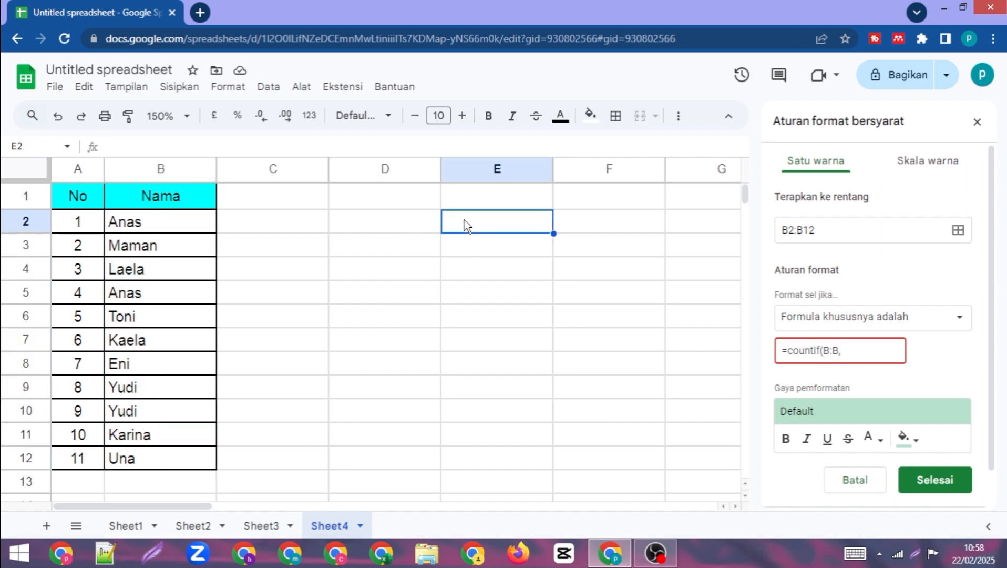
text(sum)
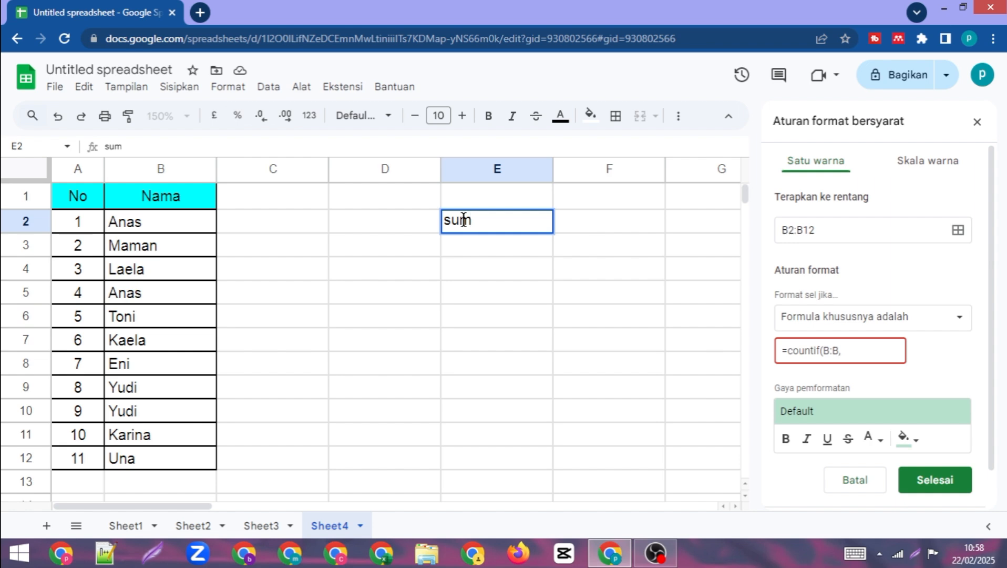
key(BackSpace)
key(BackSpace)
key(BackSpace)
text(=s)
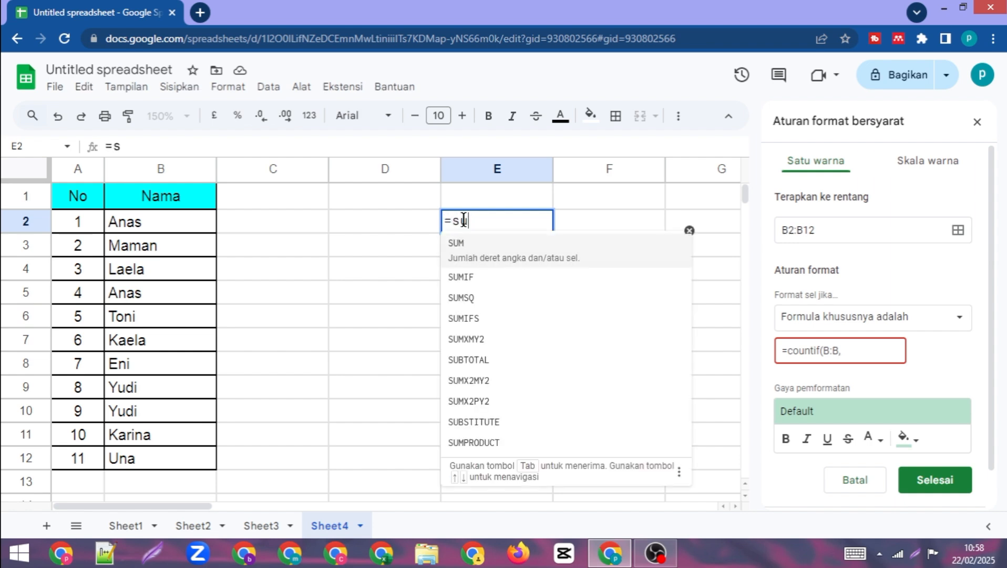
text(um()
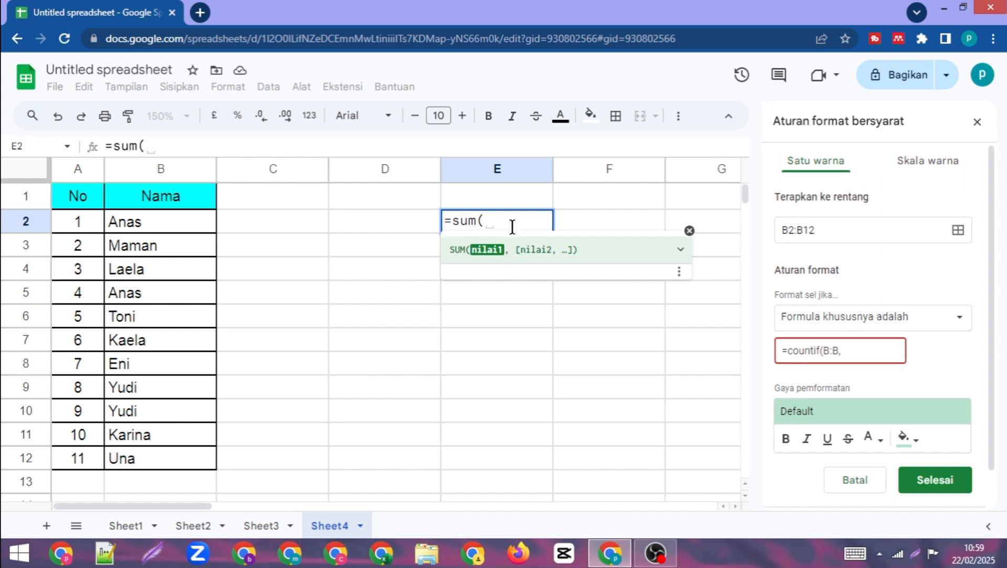
drag(513, 227, 445, 224)
key(BackSpace)
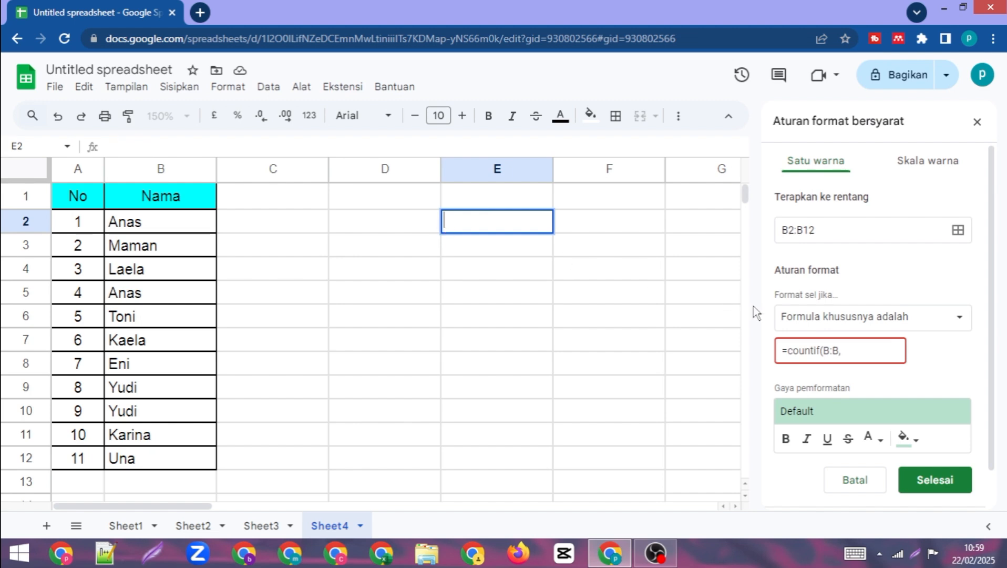
Step: Complete the rule's custom formula as =countif(B:B,B2)>1
click(847, 350)
text(,)
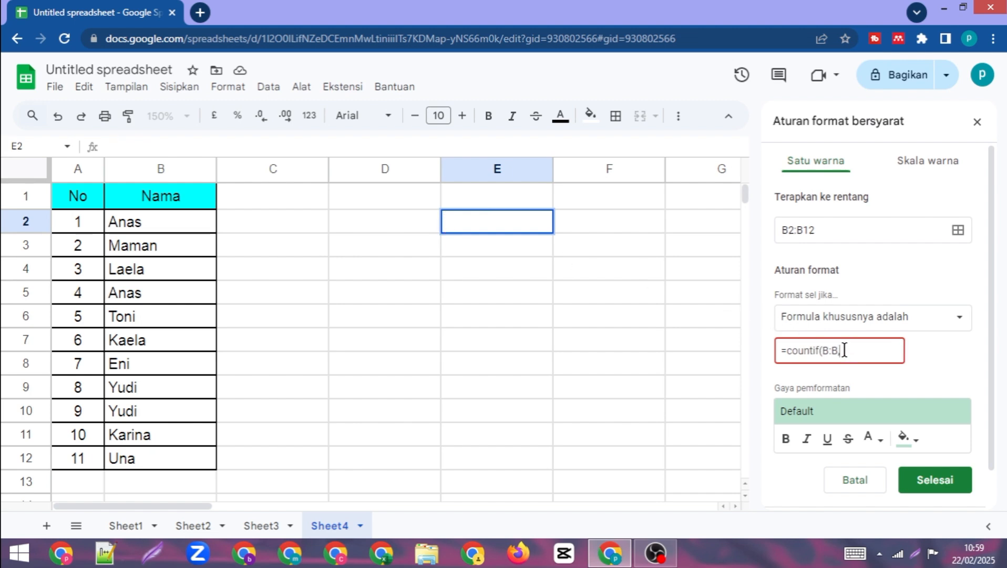
text(B2)
text()>)
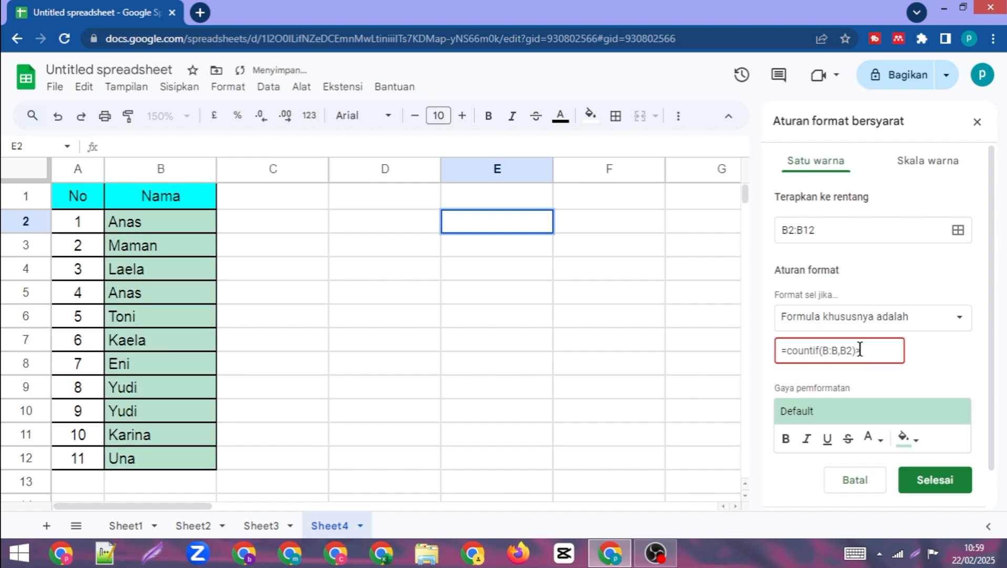
text(1)
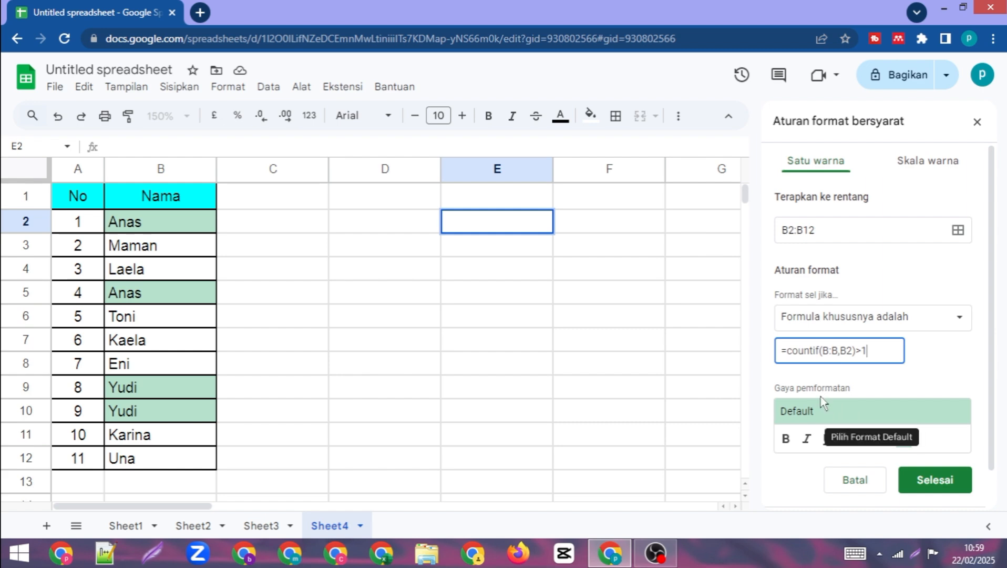
Step: Set the rule's fill colour to yellow and save the conditional formatting rule
click(915, 446)
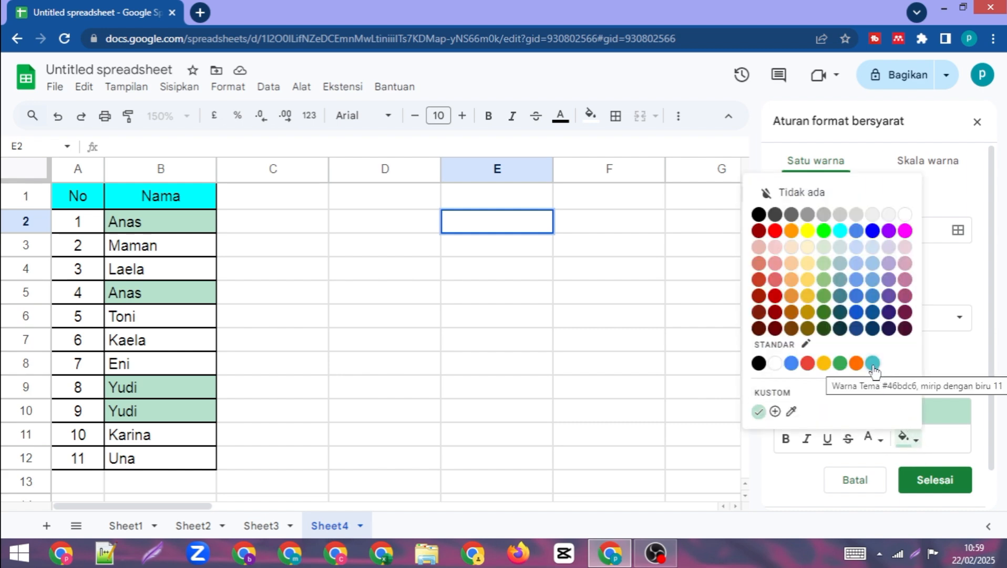
click(807, 230)
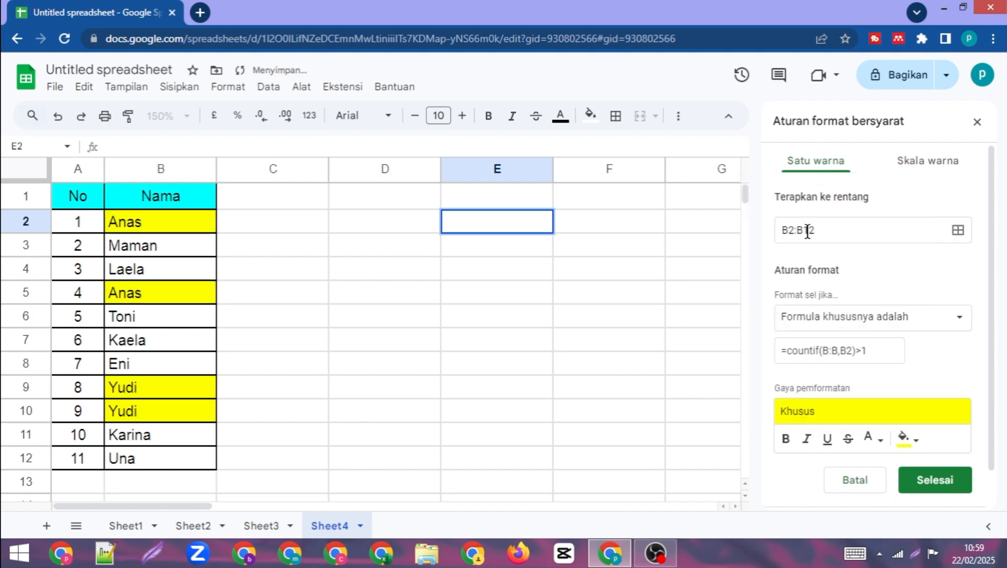
click(924, 480)
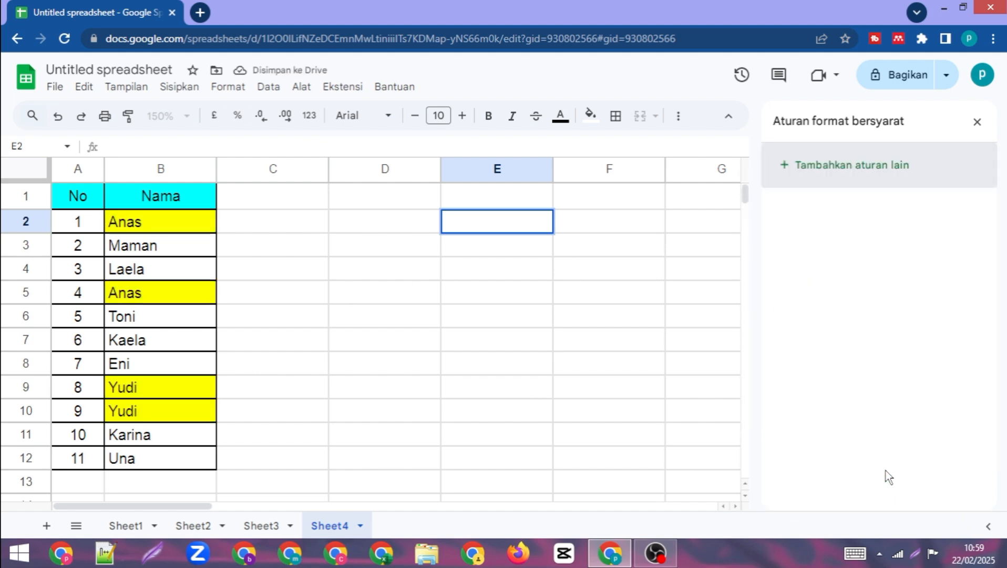
click(264, 296)
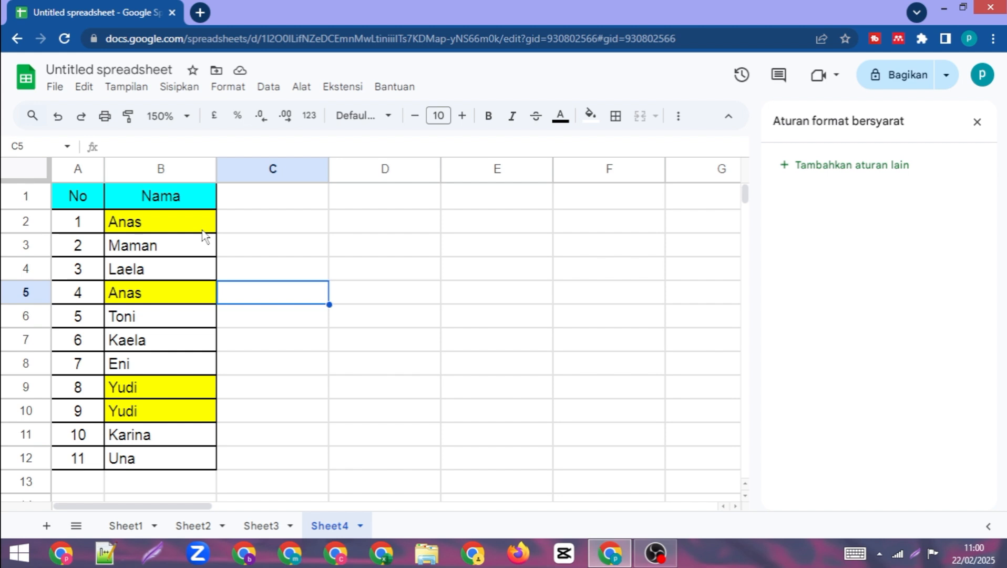
Step: Enter the formula =unique(B2:B12) in C2 to list each name only once
click(308, 229)
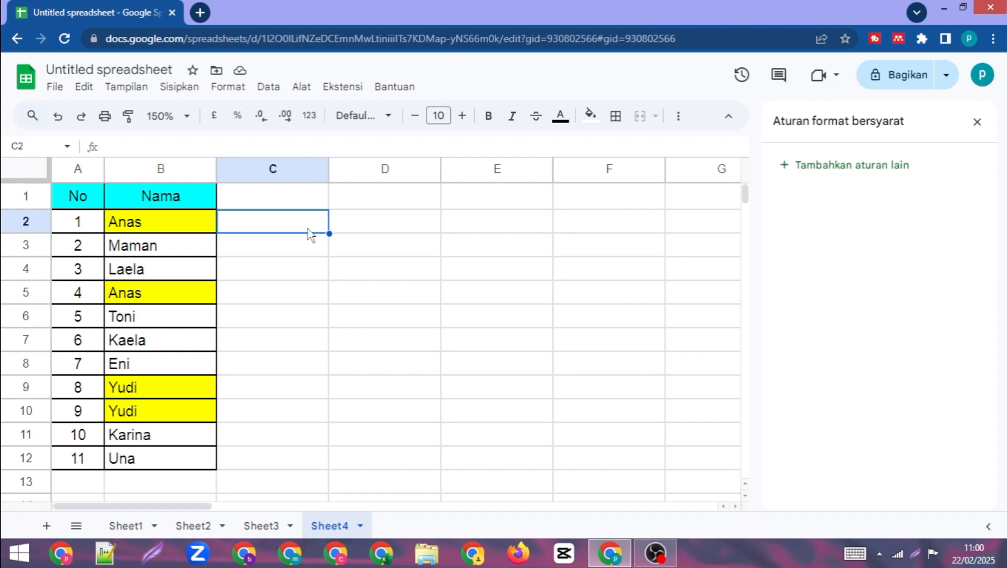
text(=)
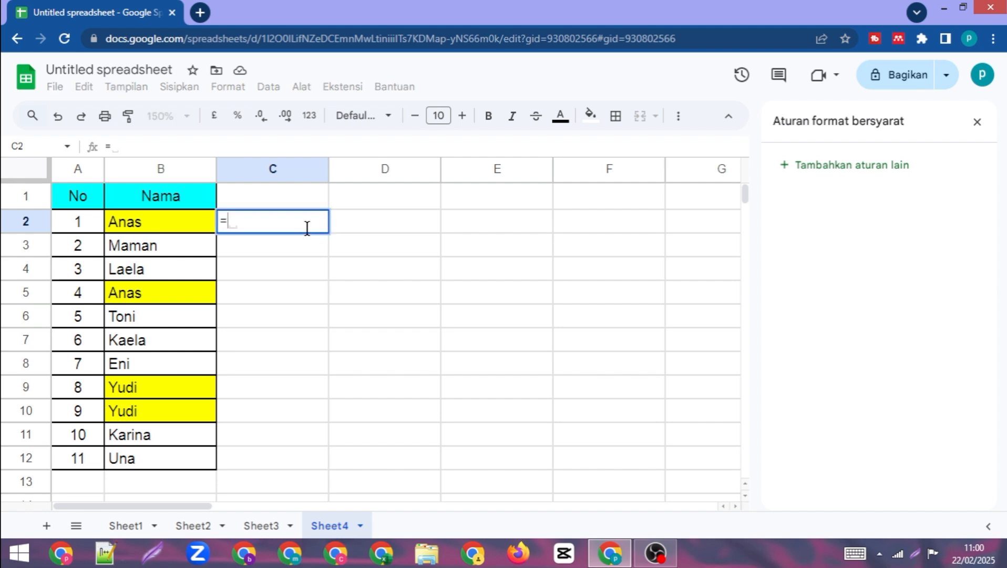
text(uniqu)
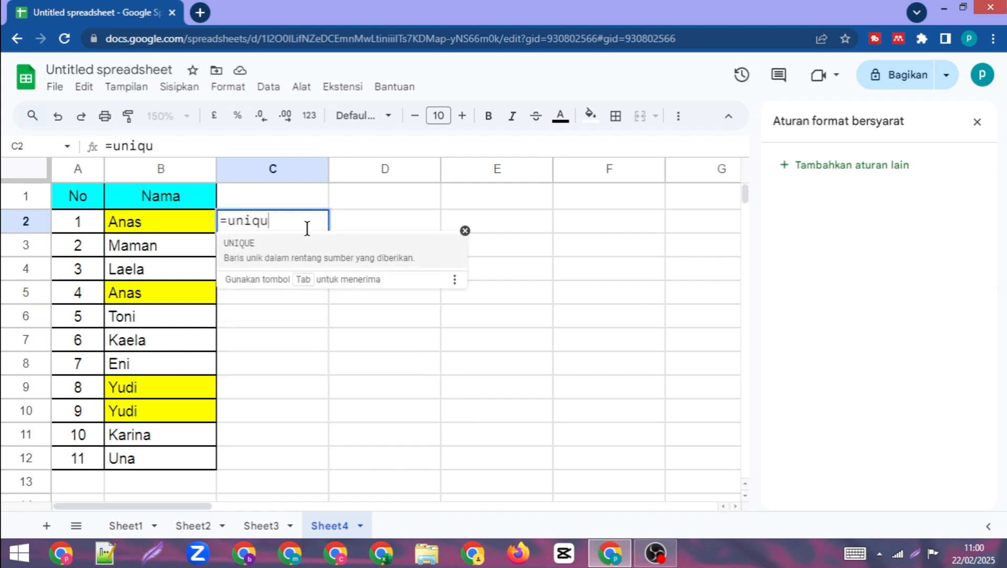
text(e()
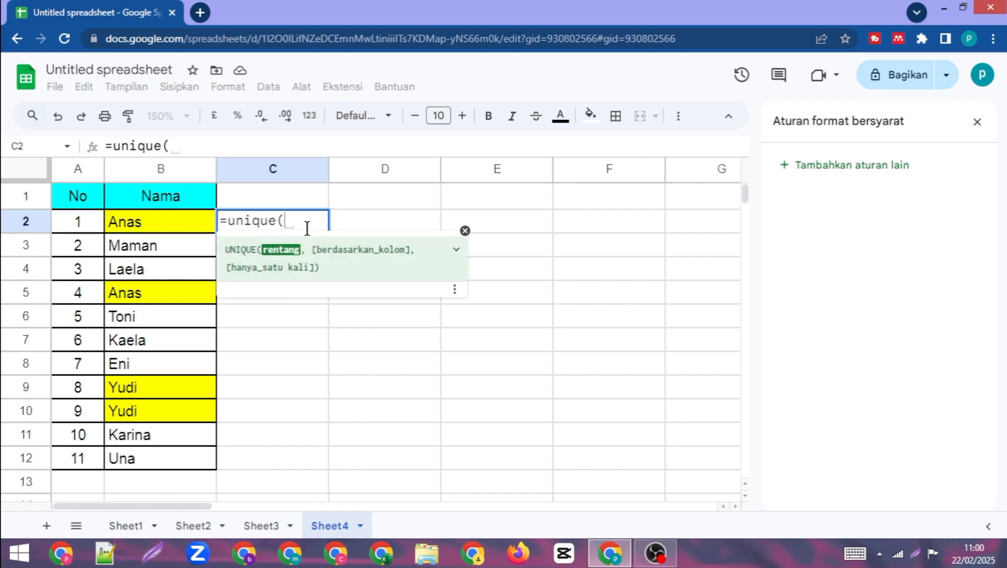
drag(179, 223, 167, 463)
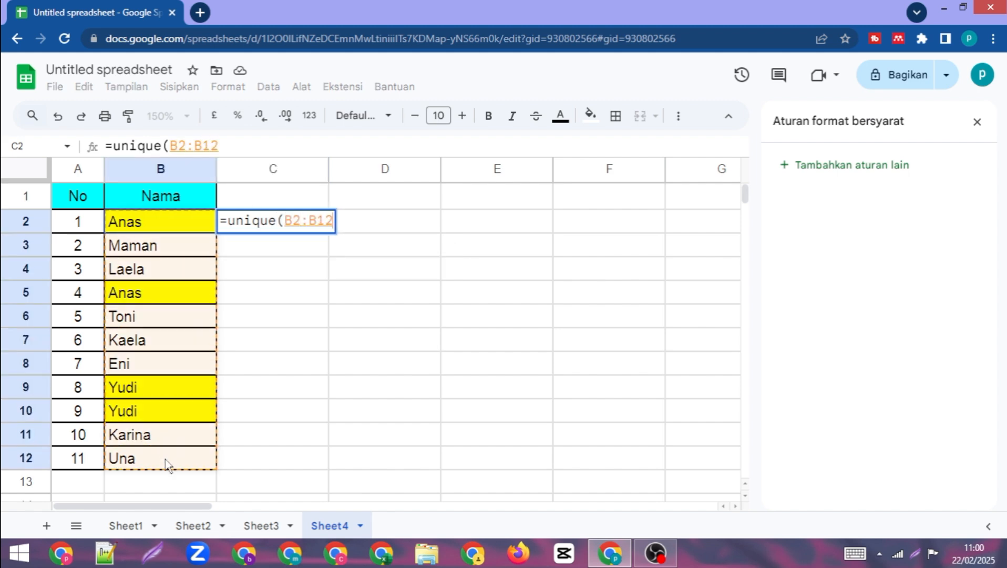
text())
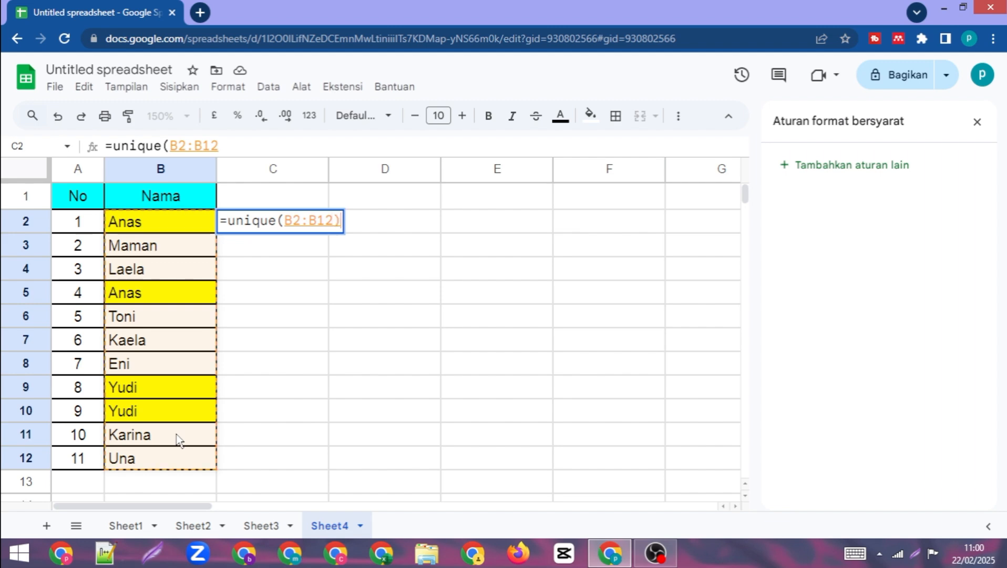
key(Return)
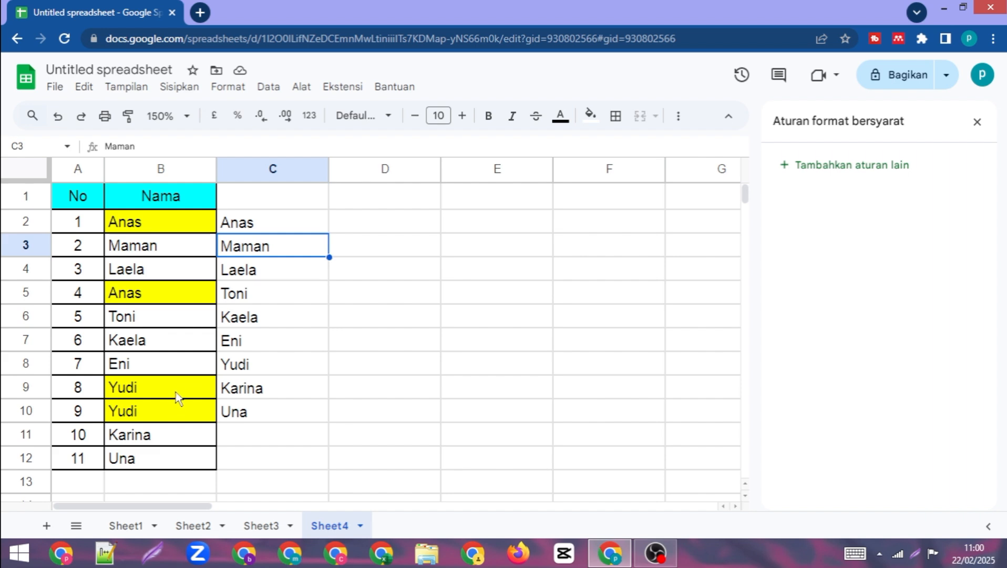
Step: Switch to Sheet3 and close the conditional formatting rules
click(265, 525)
click(393, 456)
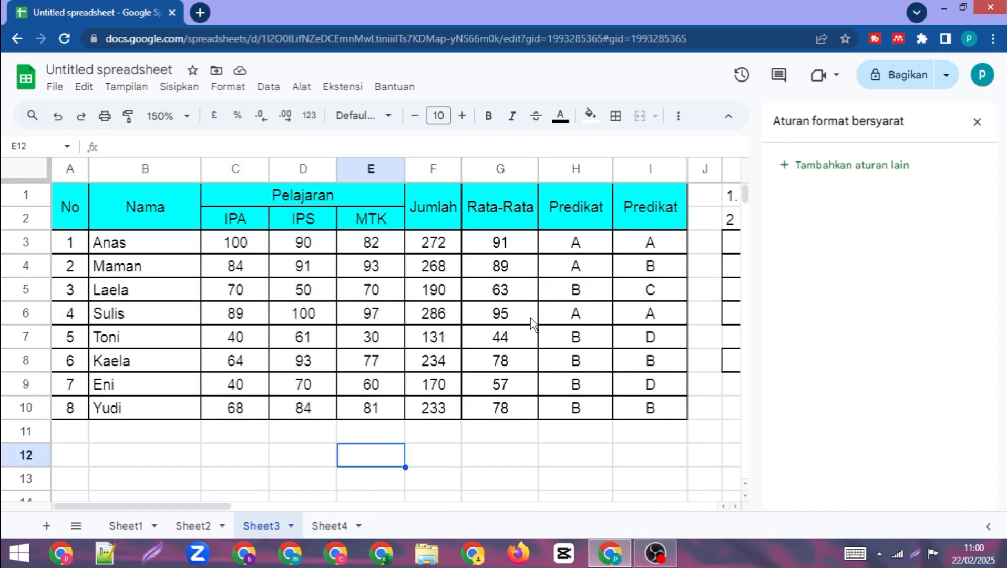
click(978, 125)
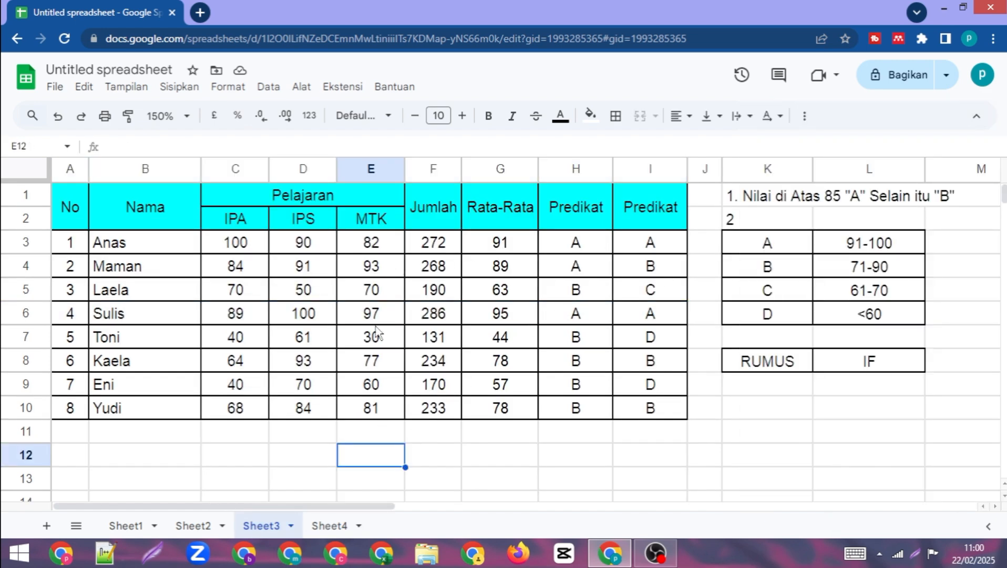
Step: Duplicate the last table row, A10:I10, into rows 11 and 12 with its number, name, scores and formulas
drag(376, 318, 376, 336)
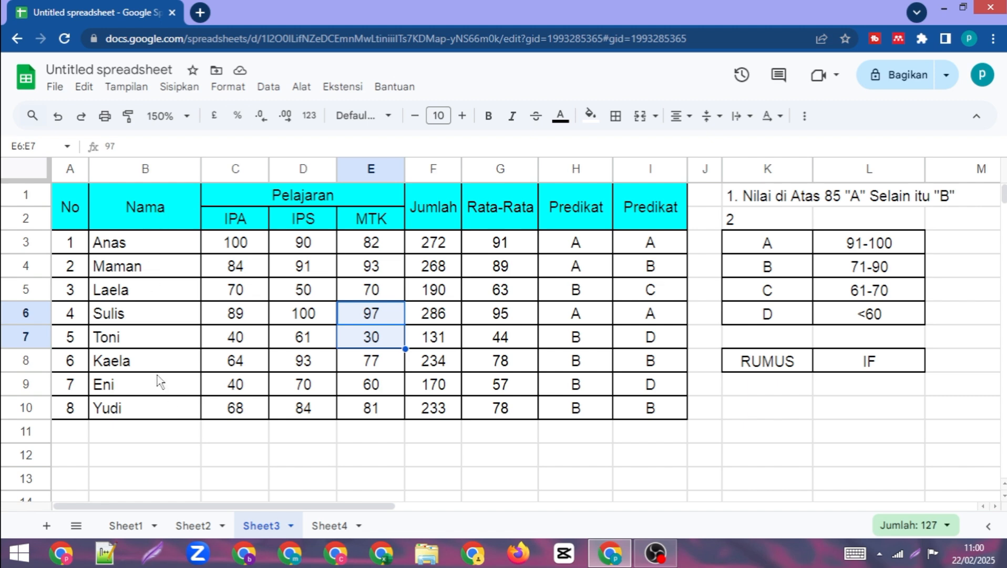
click(157, 389)
click(216, 433)
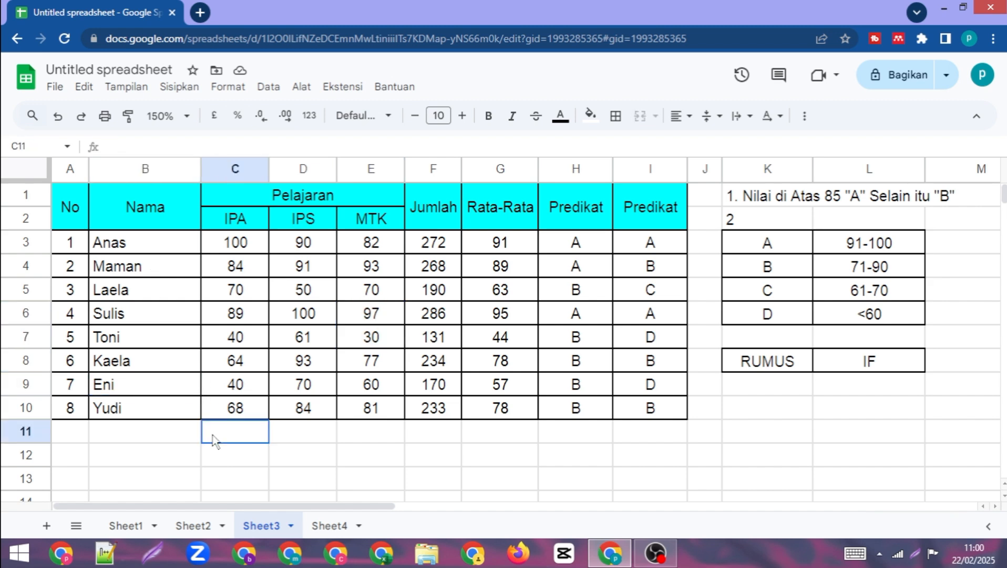
drag(78, 414, 343, 446)
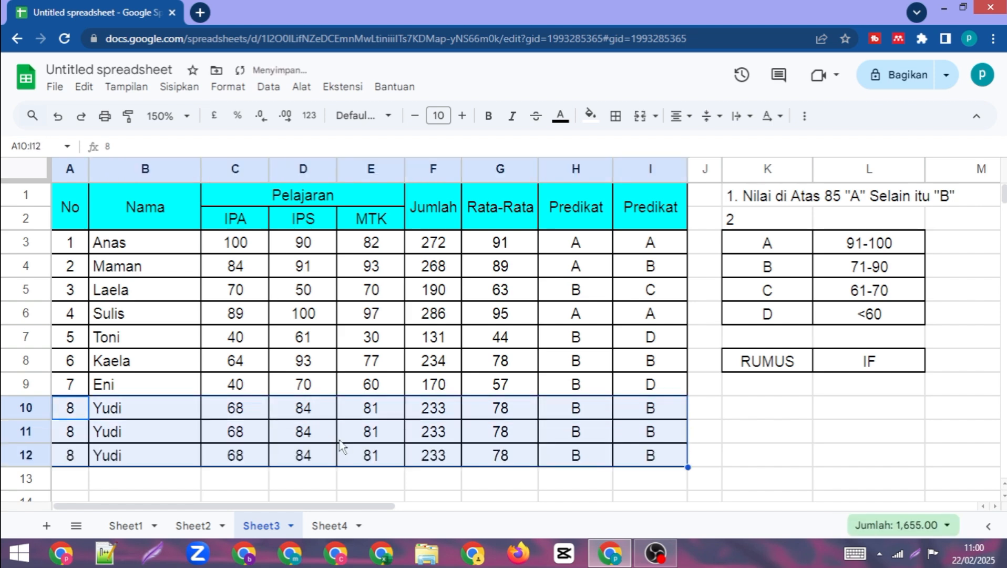
click(494, 434)
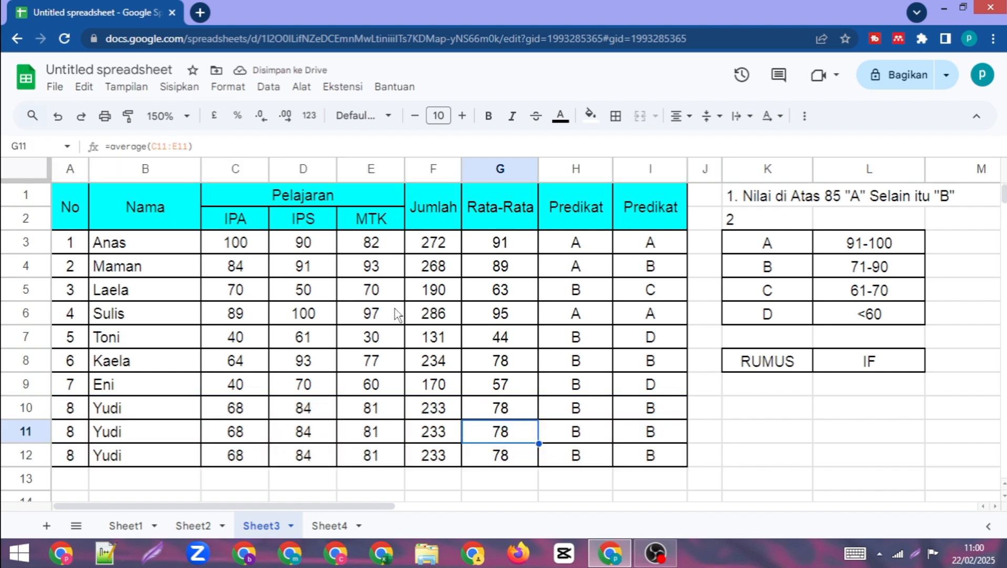
click(626, 416)
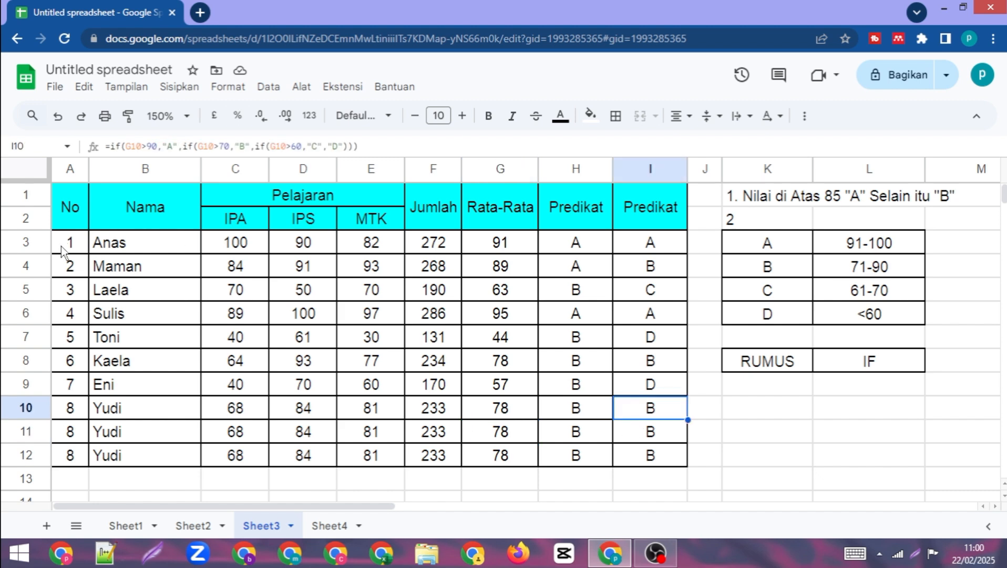
Step: Remove duplicate rows from A3:I12 with all columns analysed, and undo the removal
drag(64, 251, 652, 456)
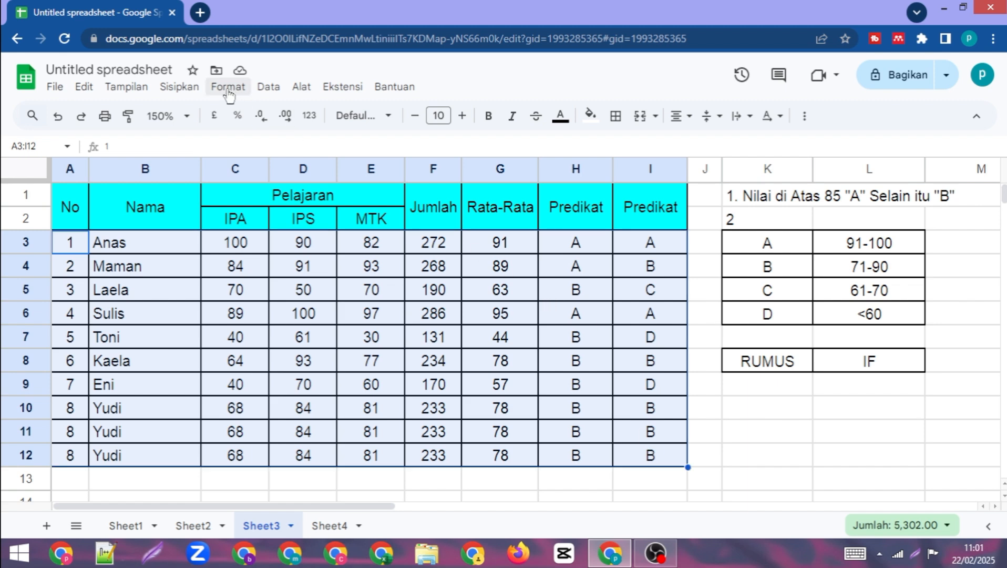
click(268, 86)
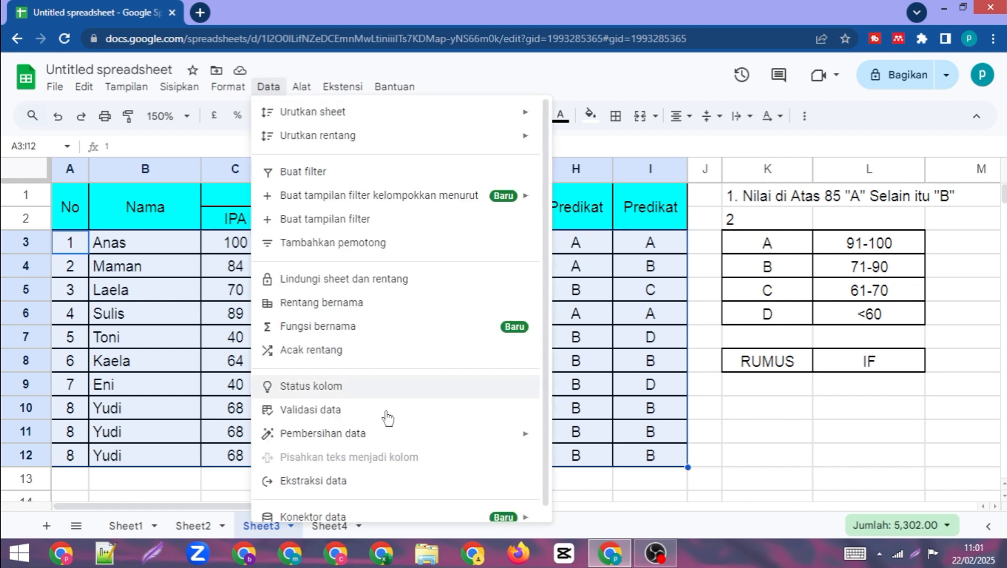
mouse_move(398, 434)
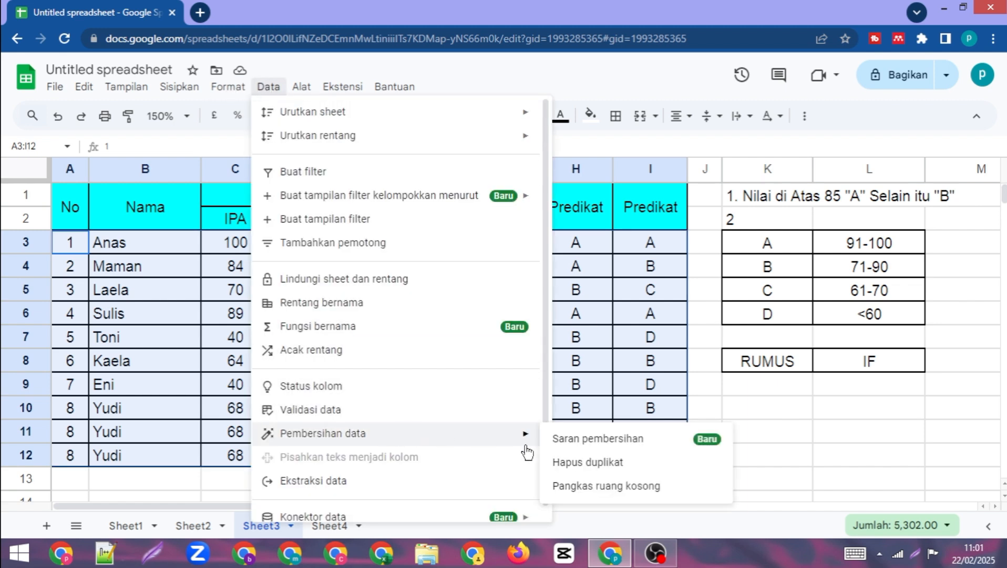
click(611, 466)
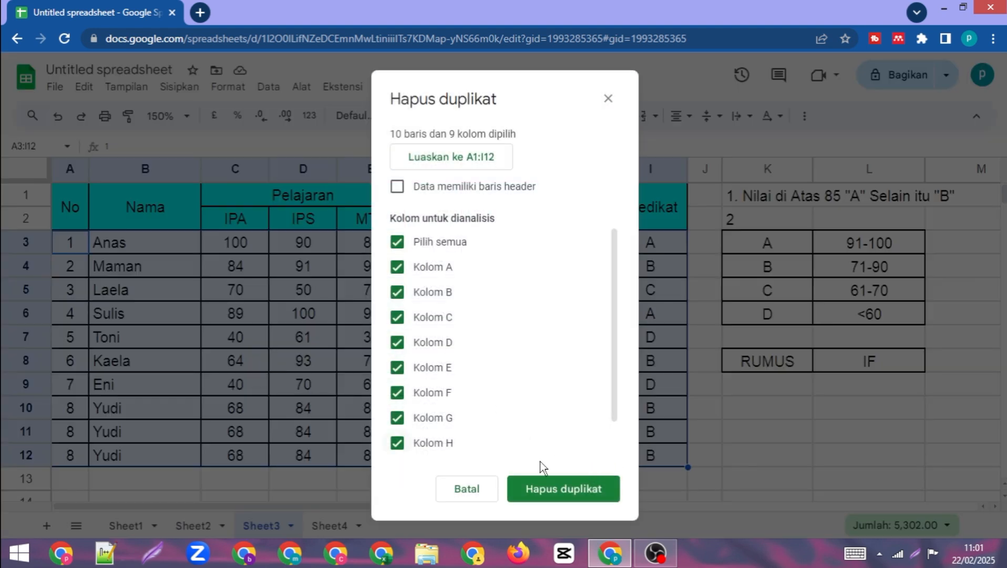
click(576, 493)
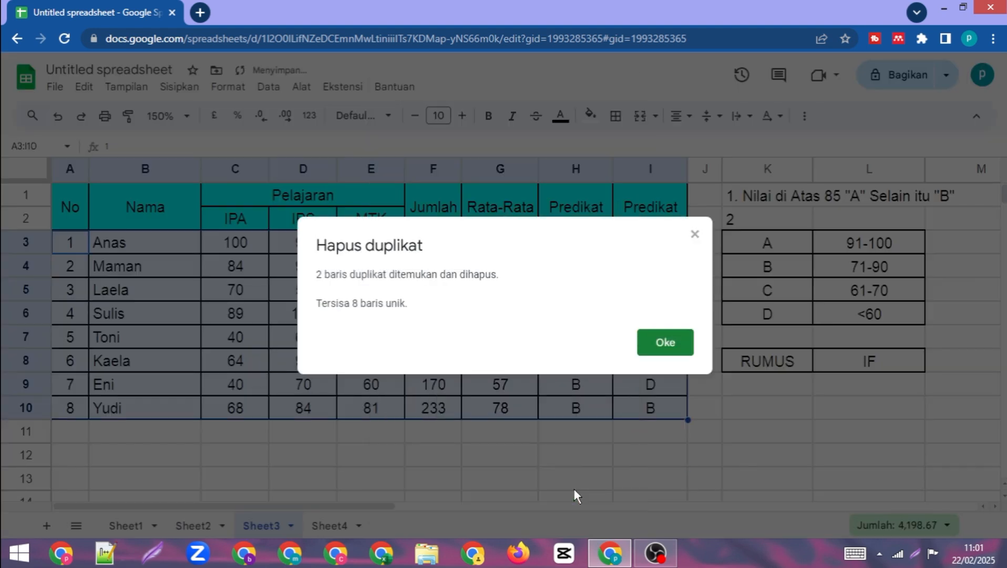
click(664, 342)
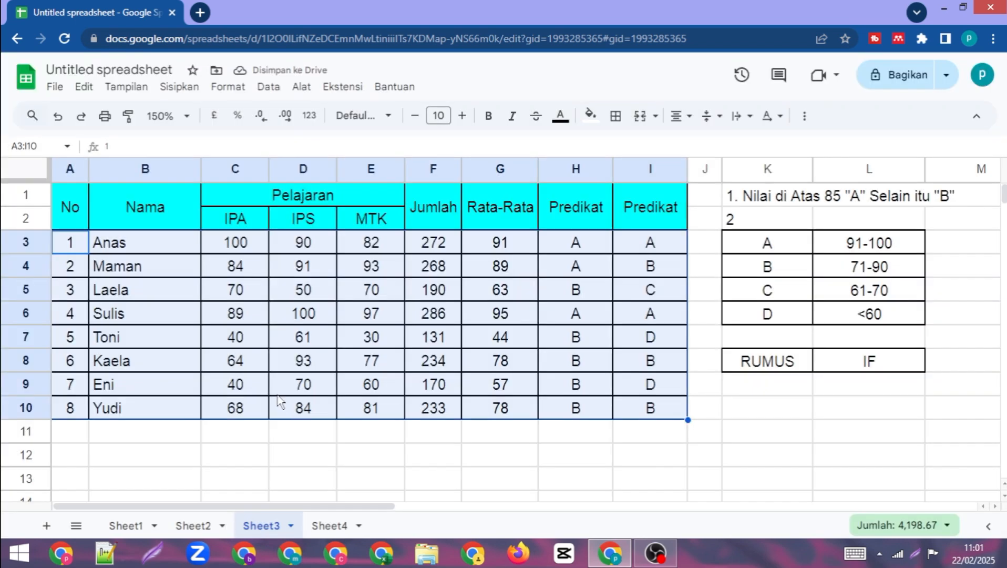
key(ctrl+z)
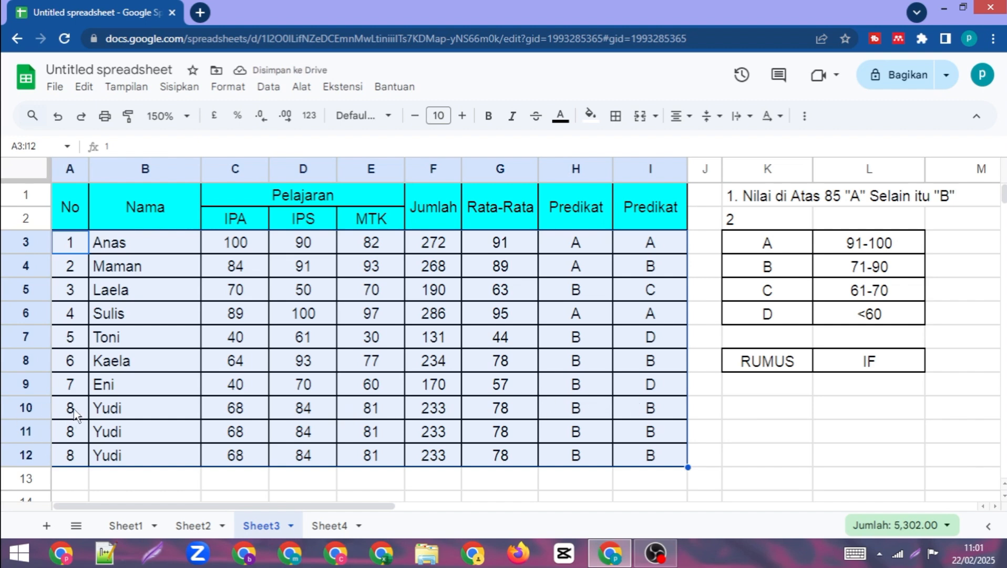
Step: Continue the numbering from A9:A10 down to A12 so that rows 11 and 12 are numbered 9 and 10
drag(74, 395, 88, 462)
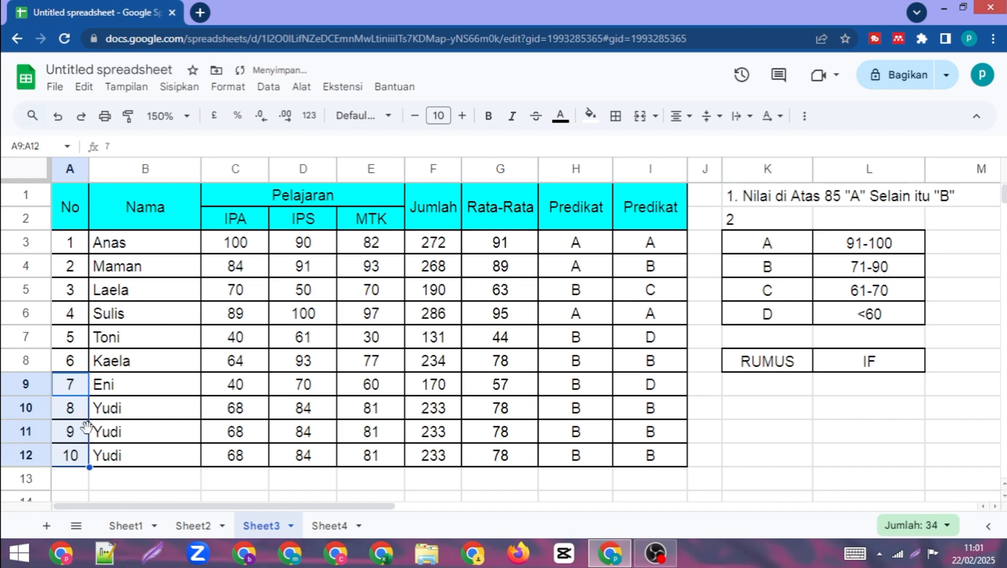
click(111, 432)
Step: Try to remove duplicate rows from A3:I12 with all columns analysed, and undo the renumbering of rows 11 and 12
drag(78, 246, 647, 455)
click(269, 86)
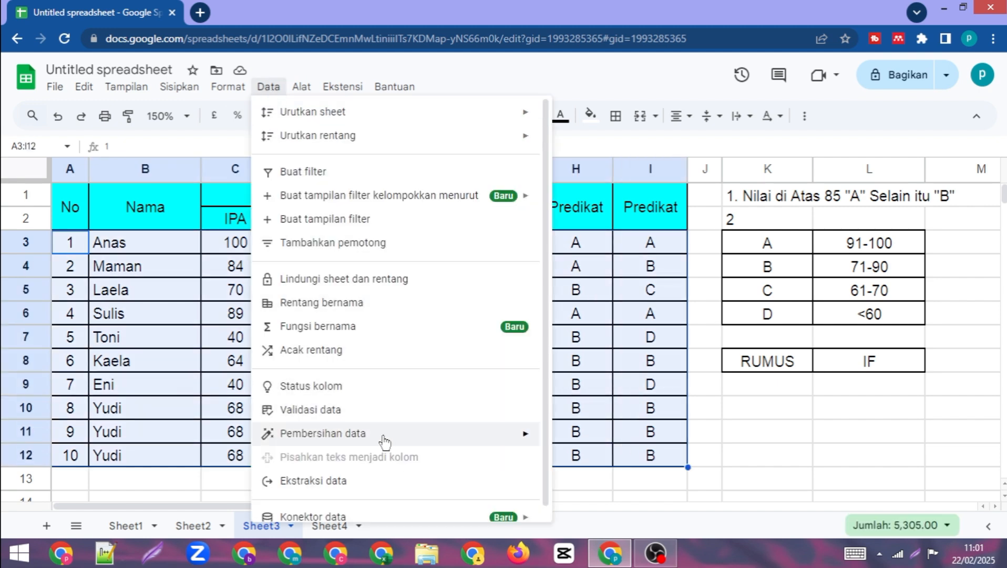
mouse_move(387, 439)
click(631, 466)
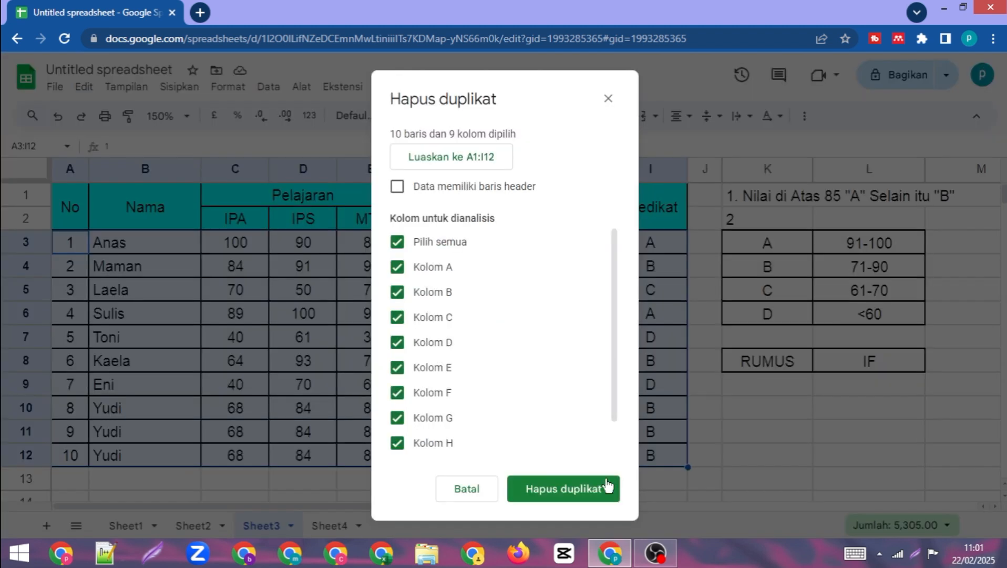
click(589, 493)
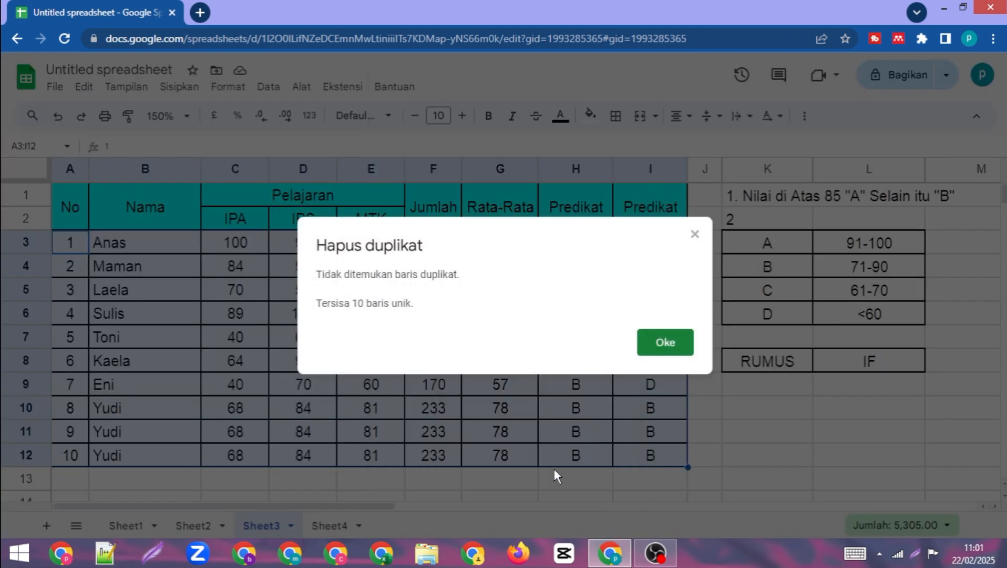
click(664, 345)
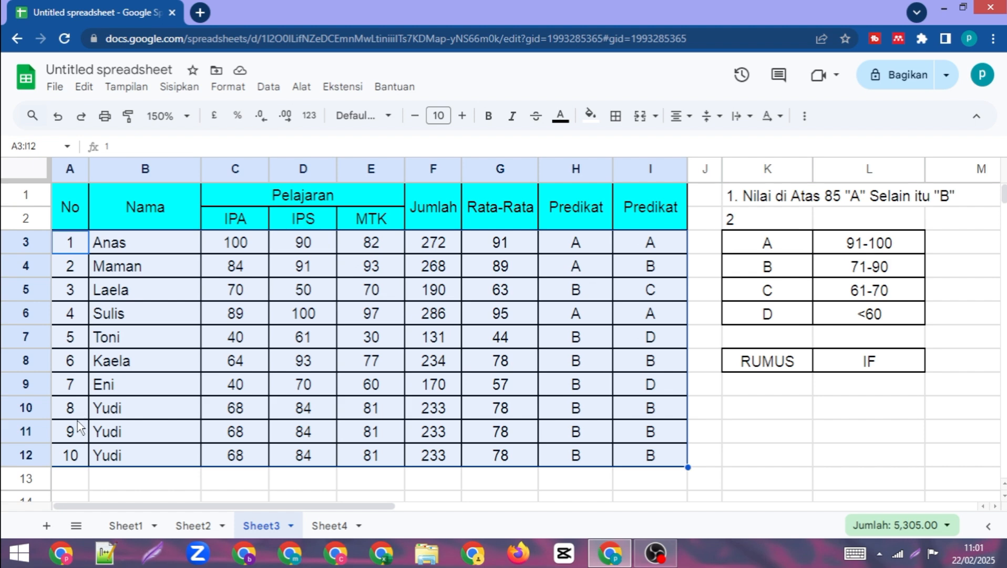
key(ctrl+z)
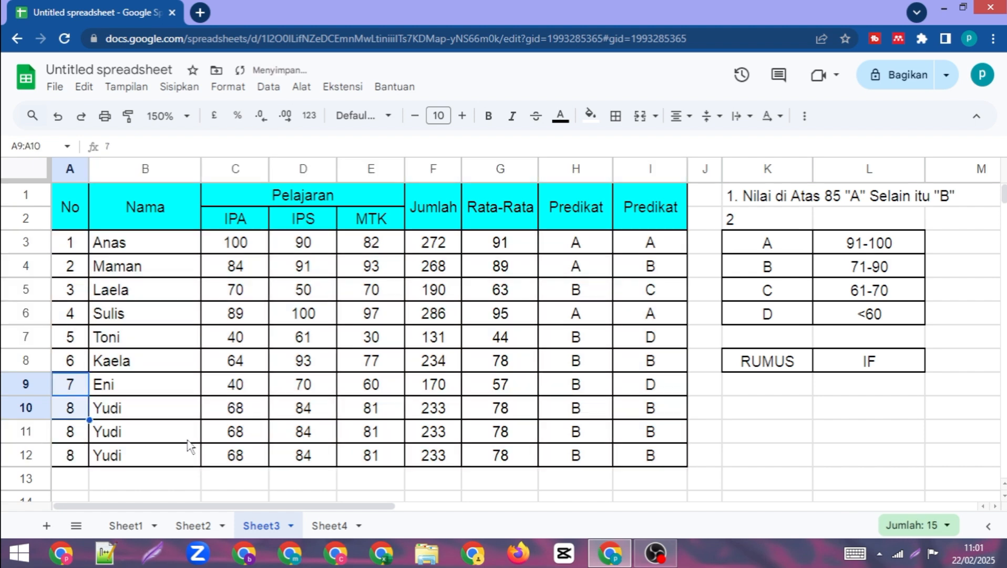
Step: Fill the number series in column A from A9:A10 down to A12, giving 9 and 10 in the last two rows
scroll(189, 447, down, 2)
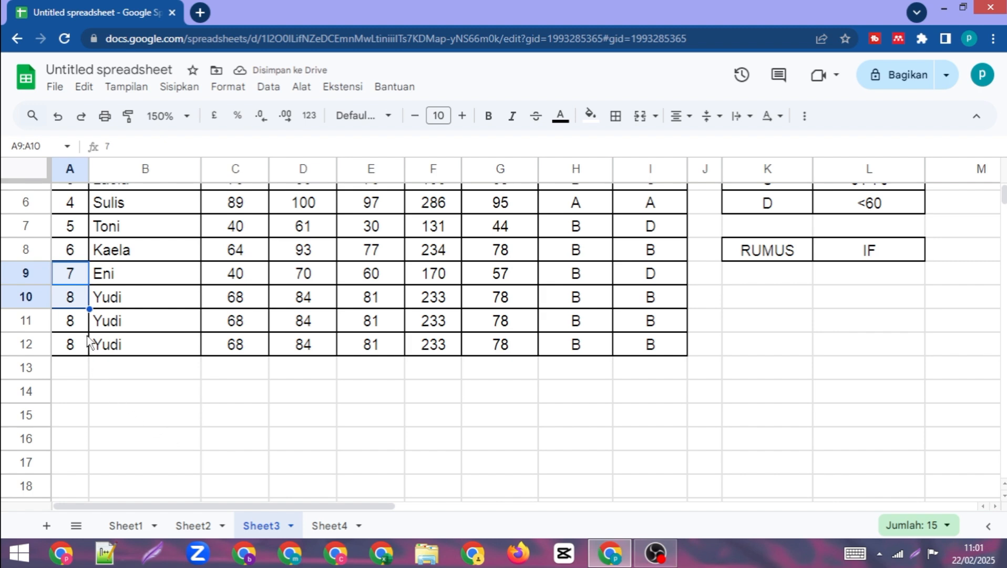
scroll(211, 362, up, 2)
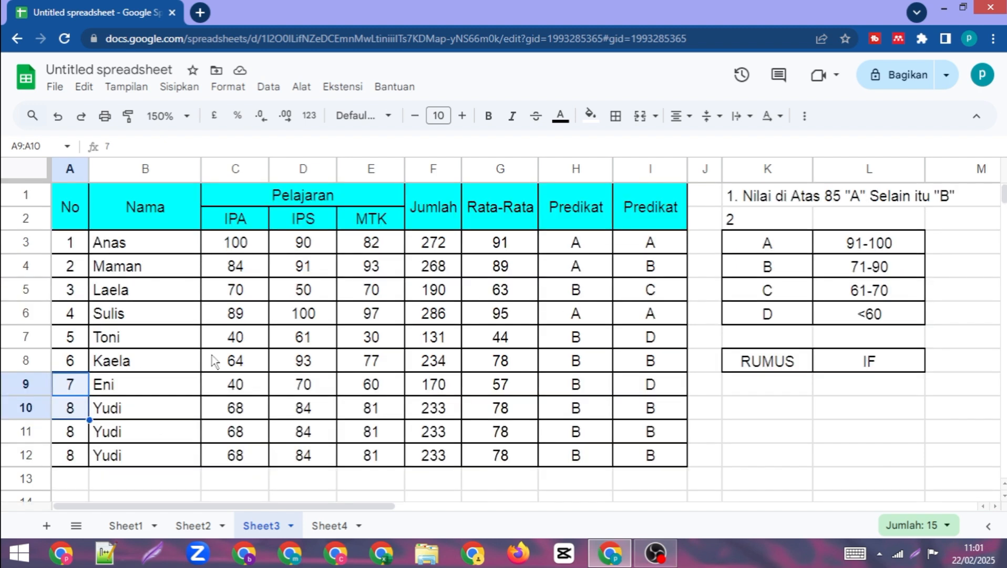
scroll(136, 361, down, 2)
click(74, 318)
drag(74, 276, 91, 354)
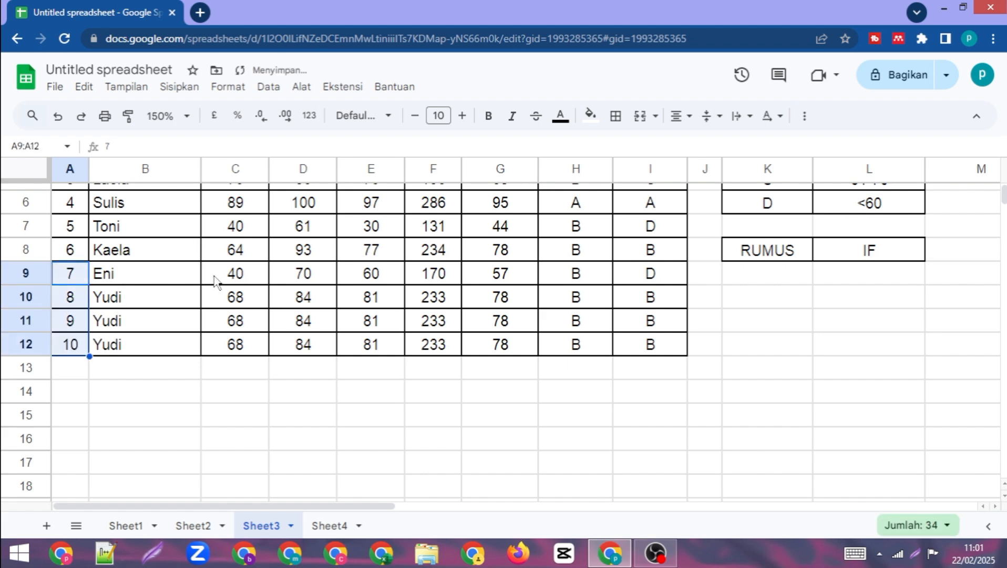
Step: Enter the formula =unique(B3:I12) in cell B14 to list the score table's rows without duplicates
click(143, 401)
scroll(145, 399, up, 3)
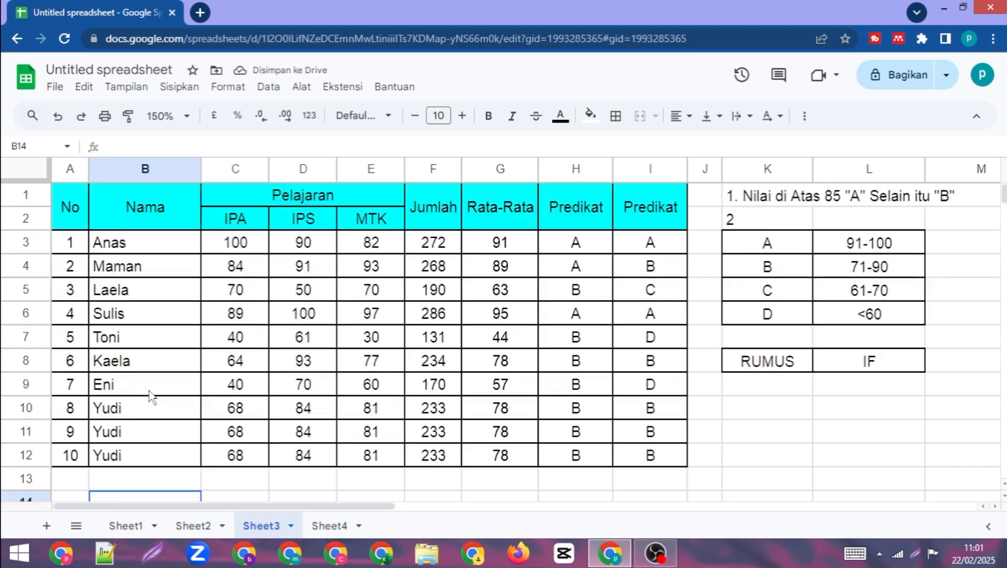
scroll(213, 388, down, 3)
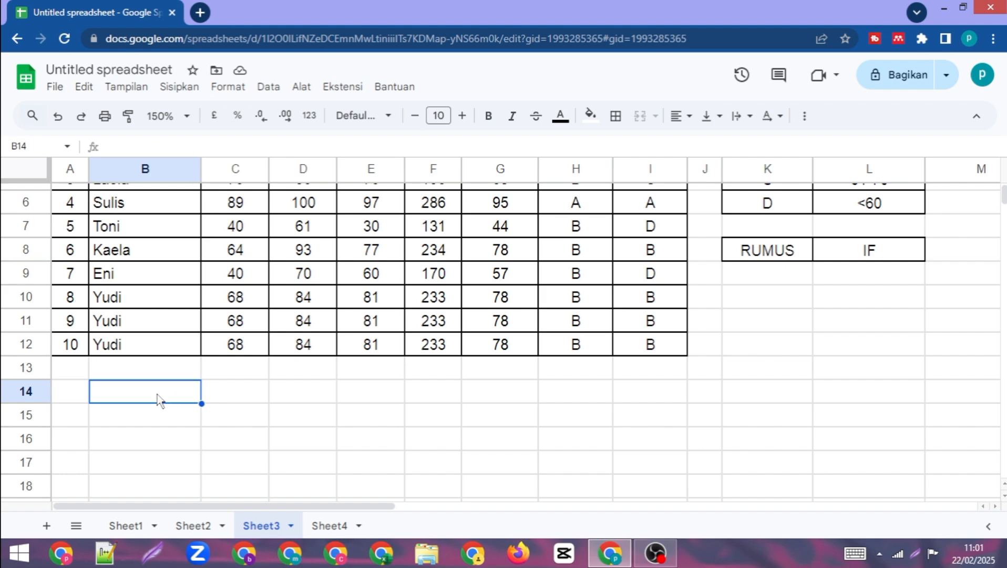
text(=)
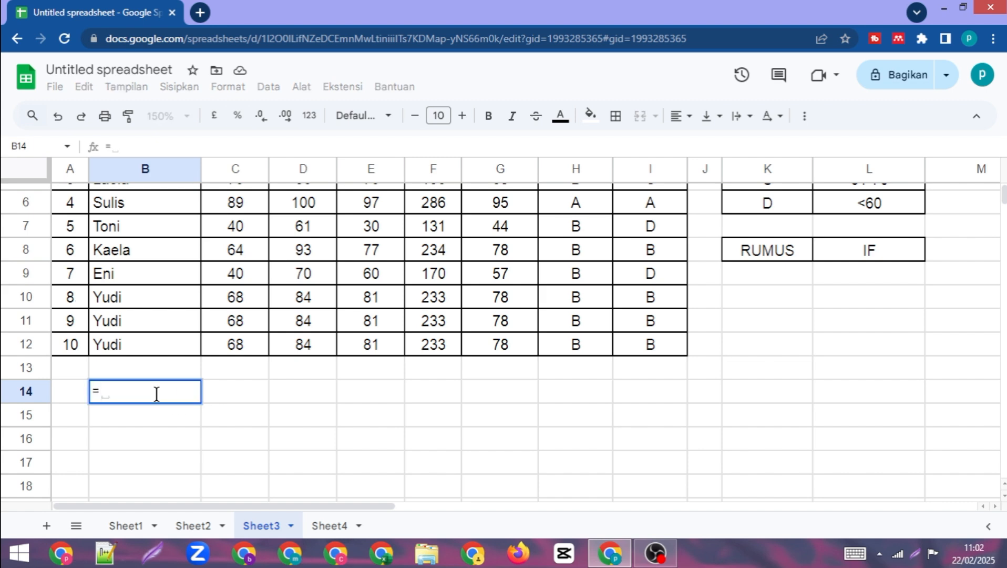
text(uniquw)
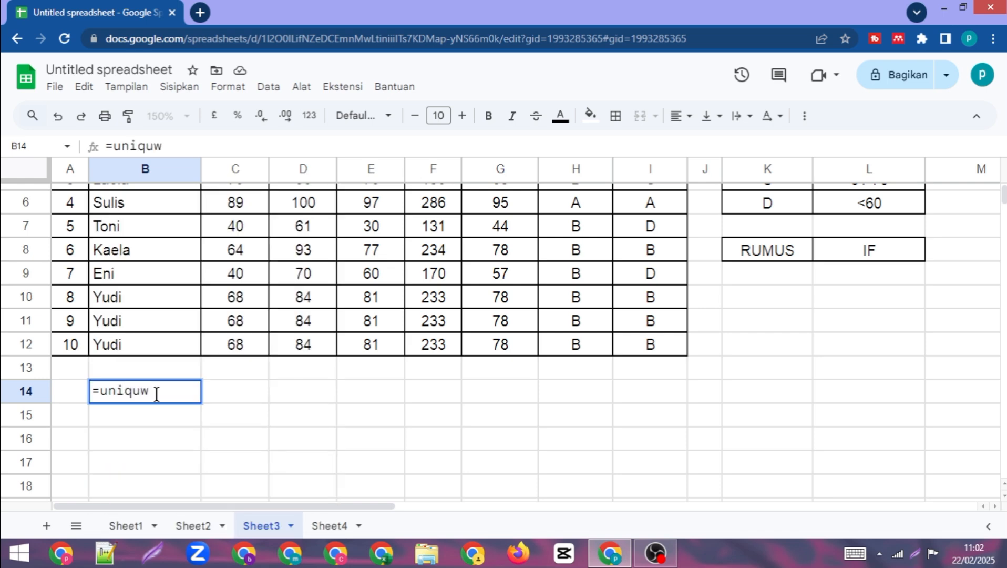
key(BackSpace)
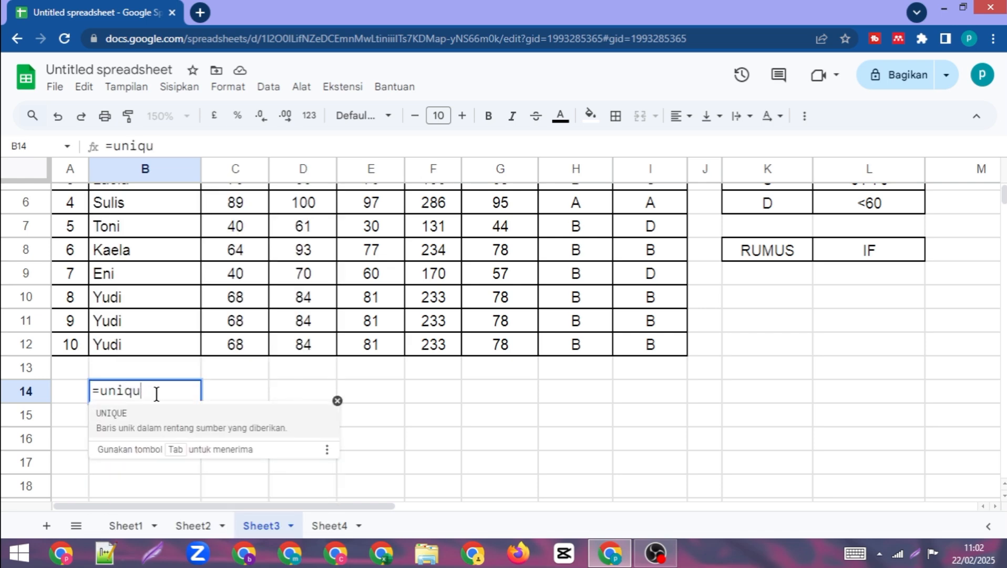
text(e()
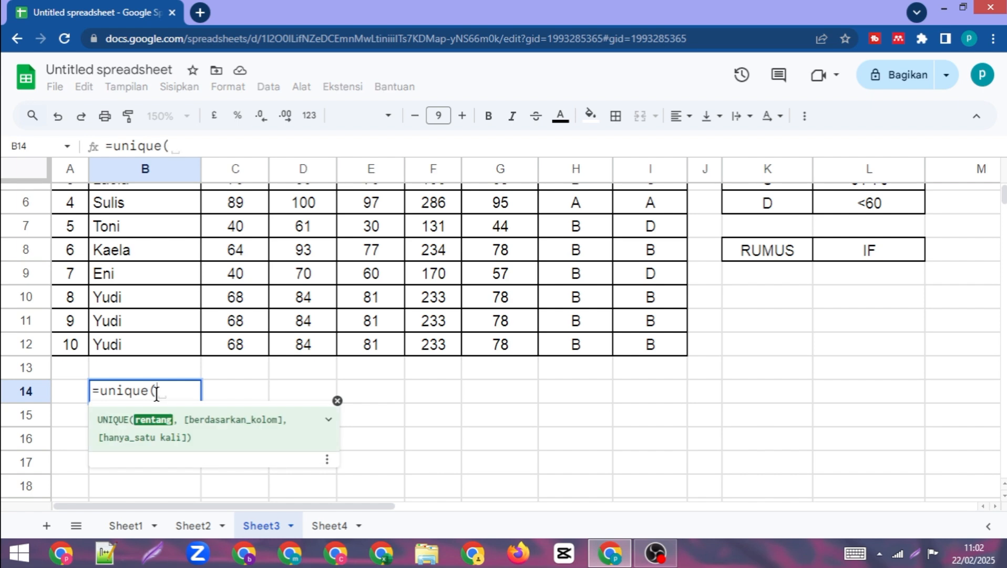
scroll(152, 250, up, 3)
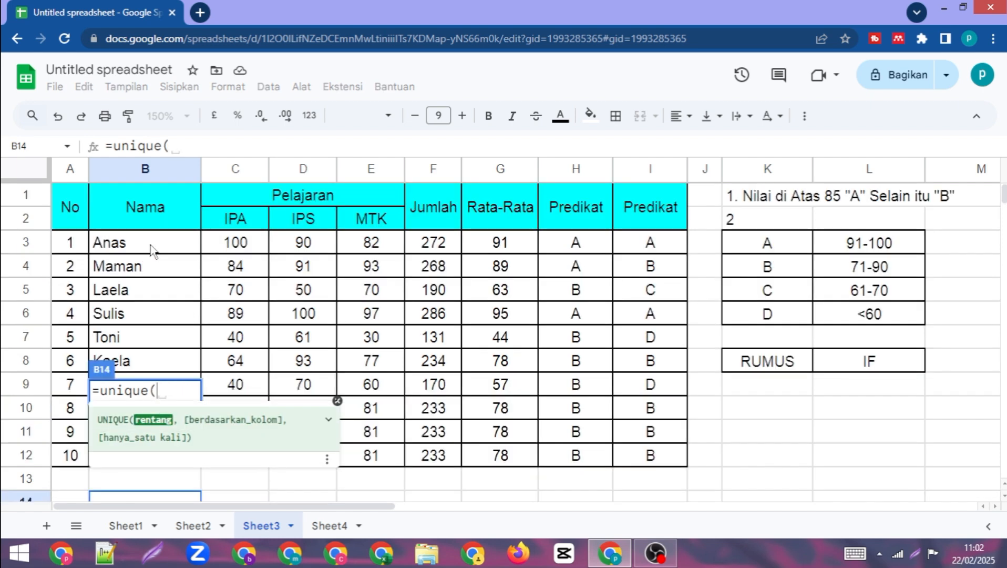
drag(137, 247, 648, 463)
scroll(649, 464, down, 3)
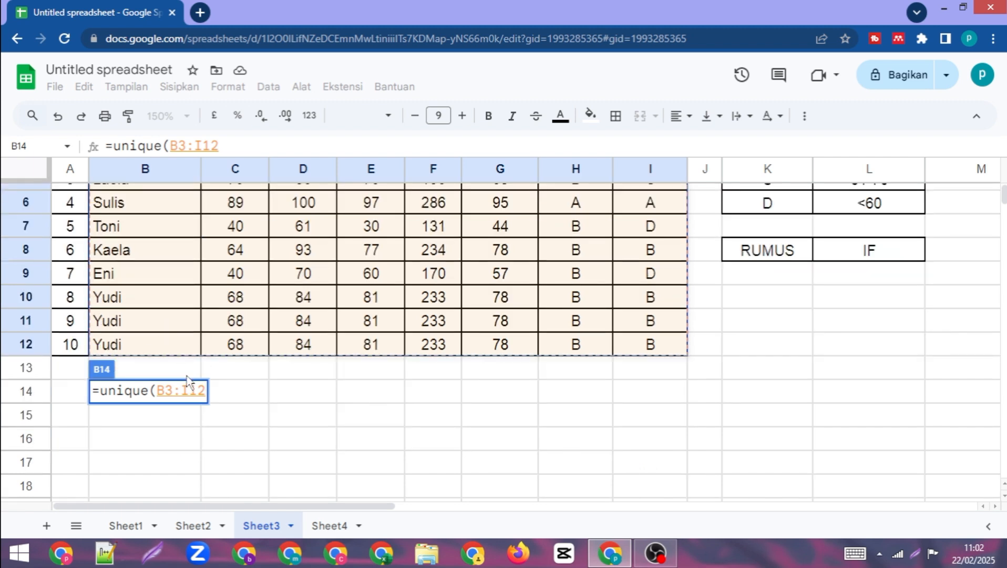
text())
key(Return)
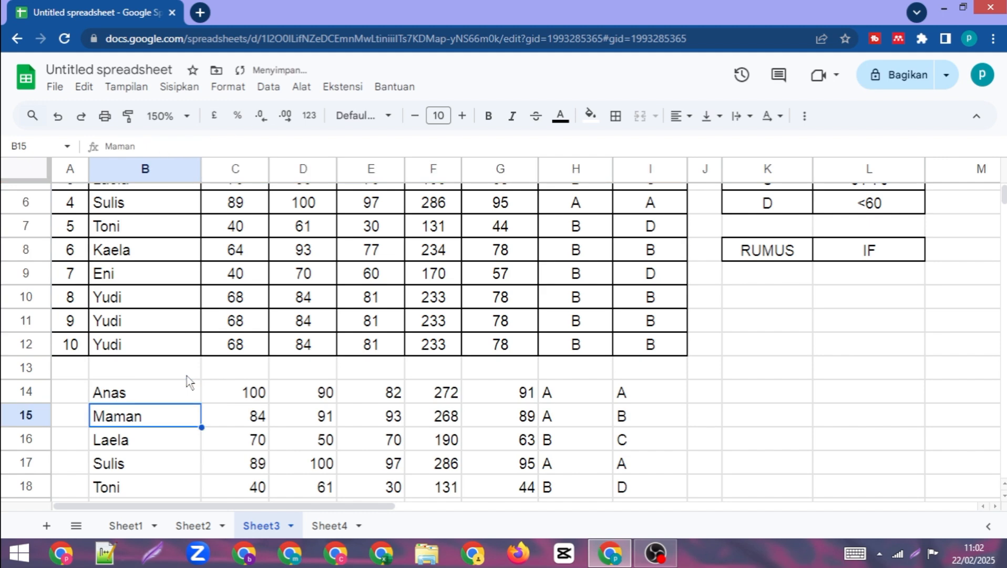
Step: Compare the unique rows listed from B14 down with the original score table above, and switch to Sheet4
scroll(189, 382, down, 4)
scroll(160, 351, up, 2)
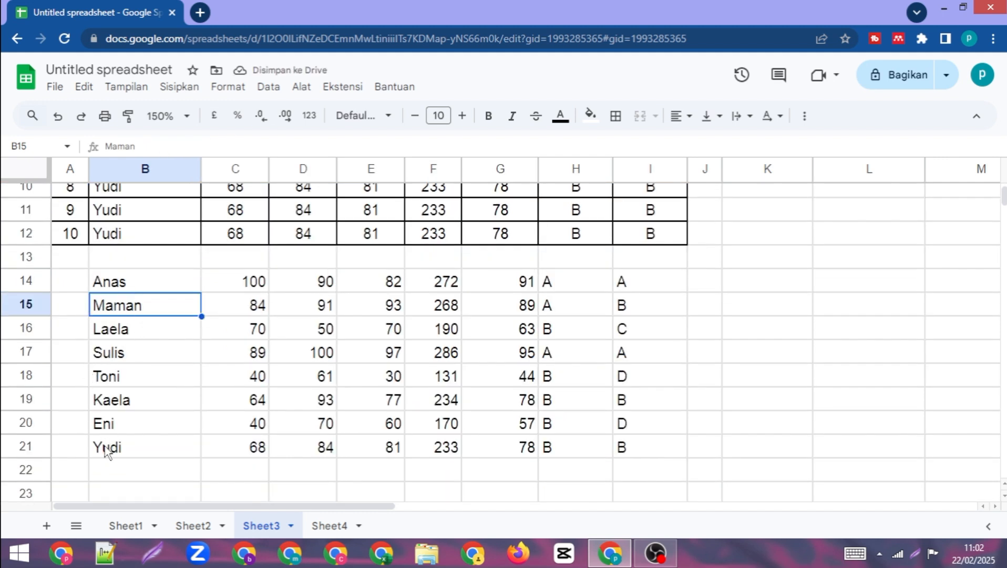
scroll(252, 442, up, 4)
scroll(442, 451, down, 2)
scroll(442, 451, down, 3)
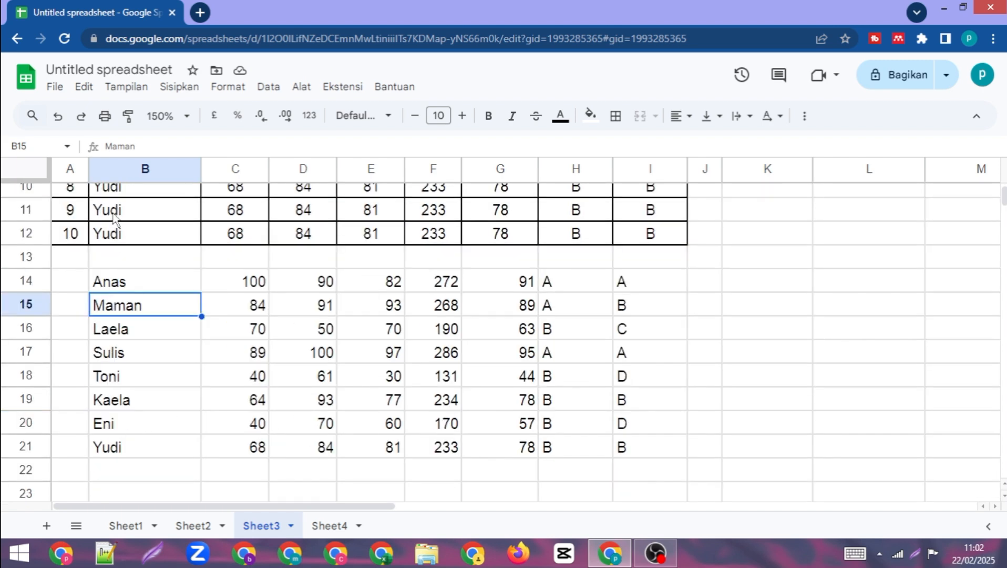
scroll(540, 377, up, 5)
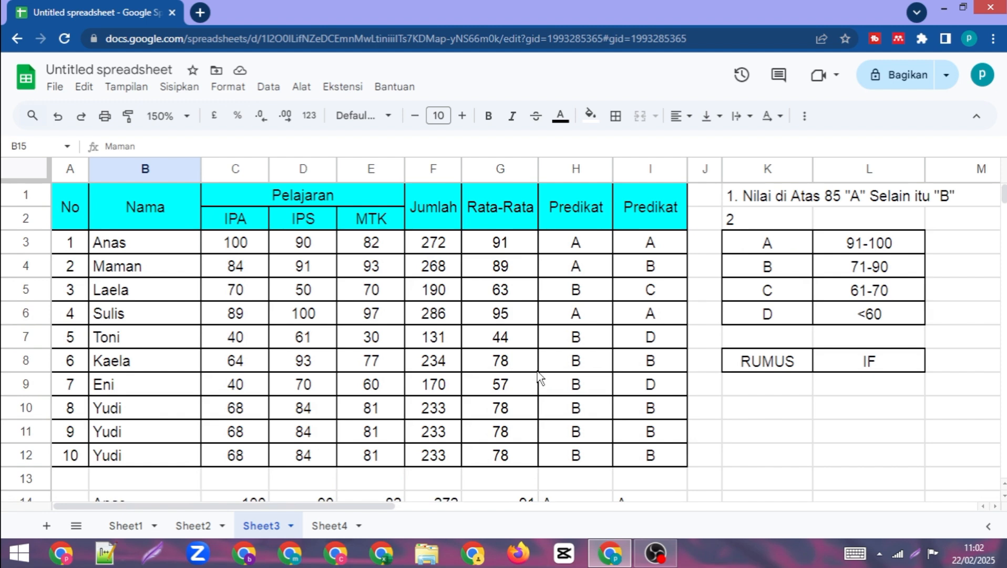
scroll(539, 377, down, 5)
scroll(544, 382, up, 5)
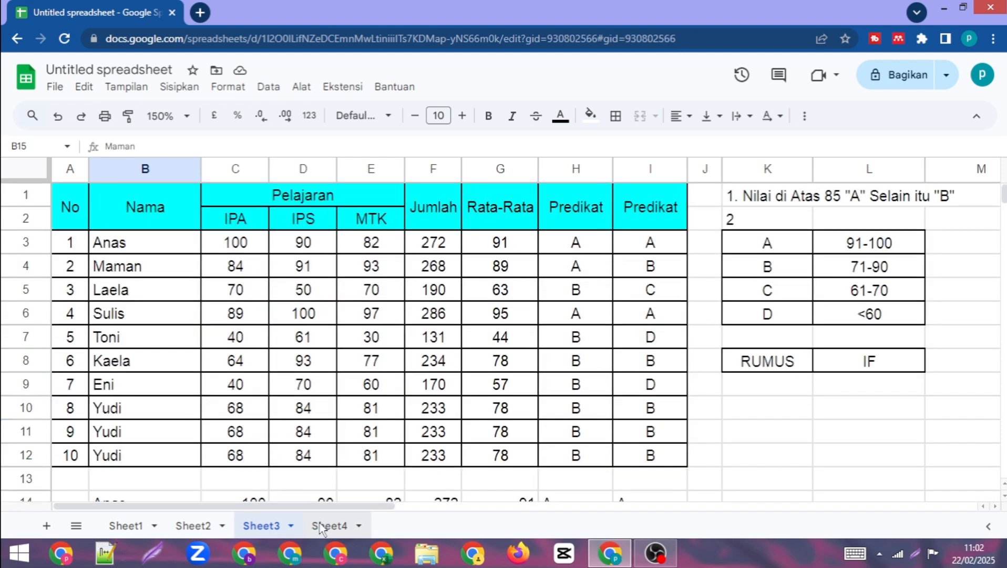
click(323, 525)
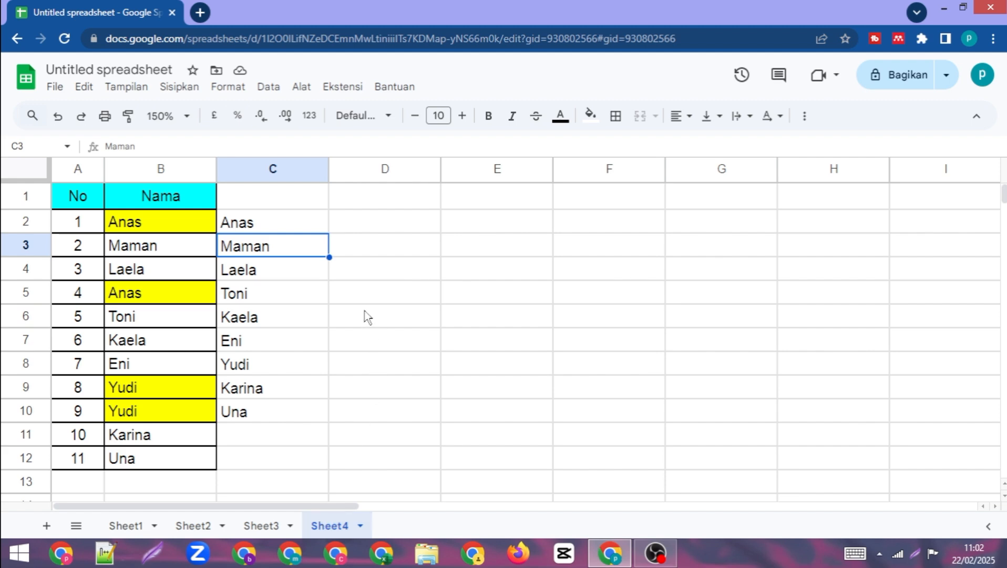